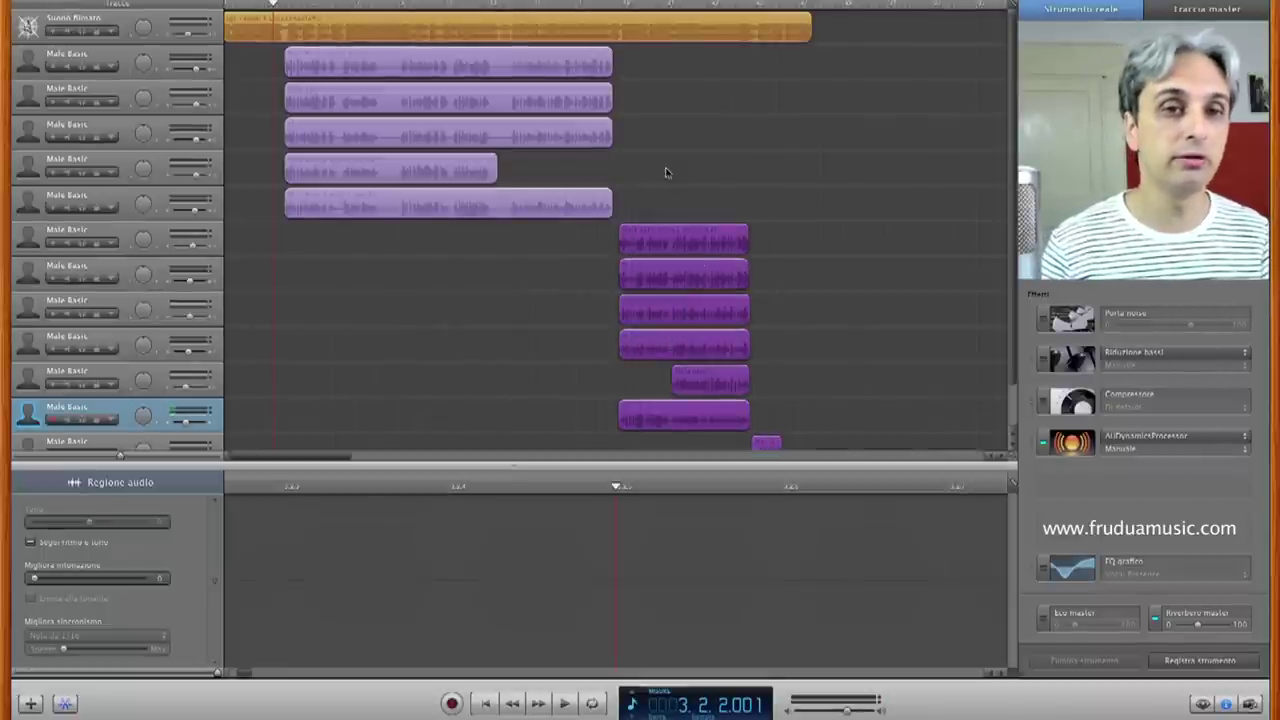
# Deselect all regions and solo the second, third and fifth Male Basic vocal tracks
pyautogui.click(306, 289)
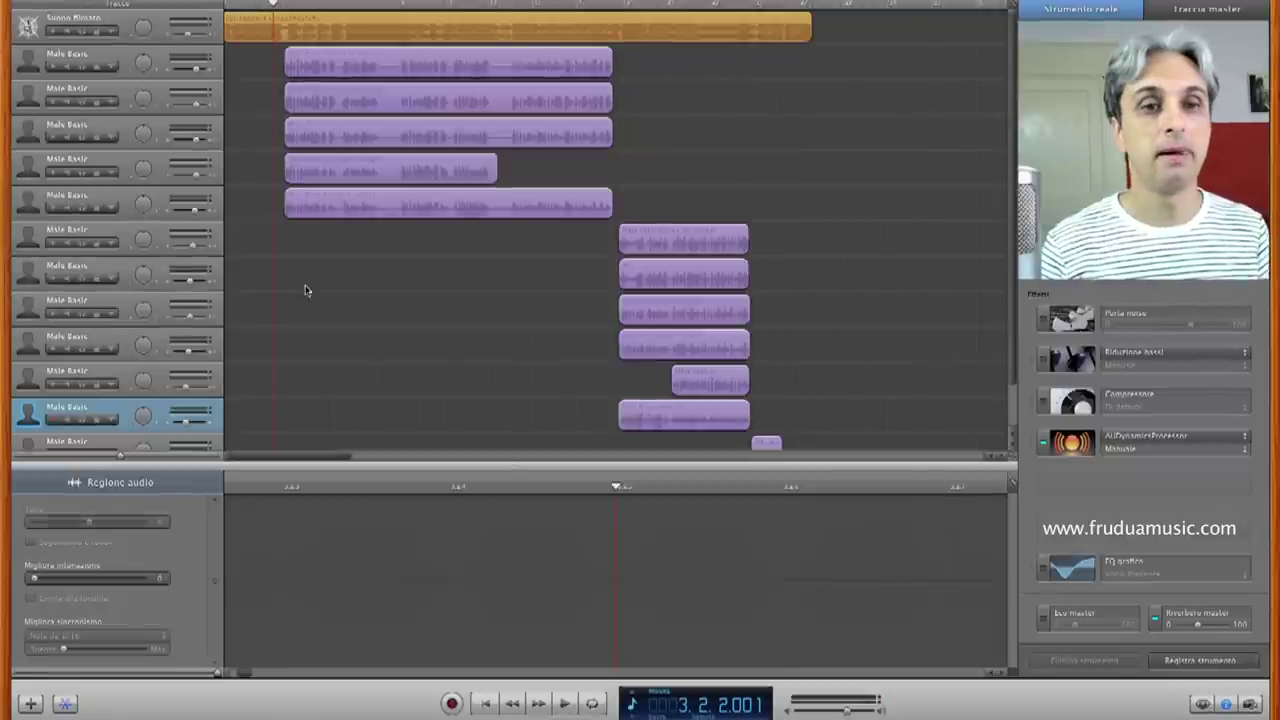
pyautogui.click(82, 103)
pyautogui.click(83, 138)
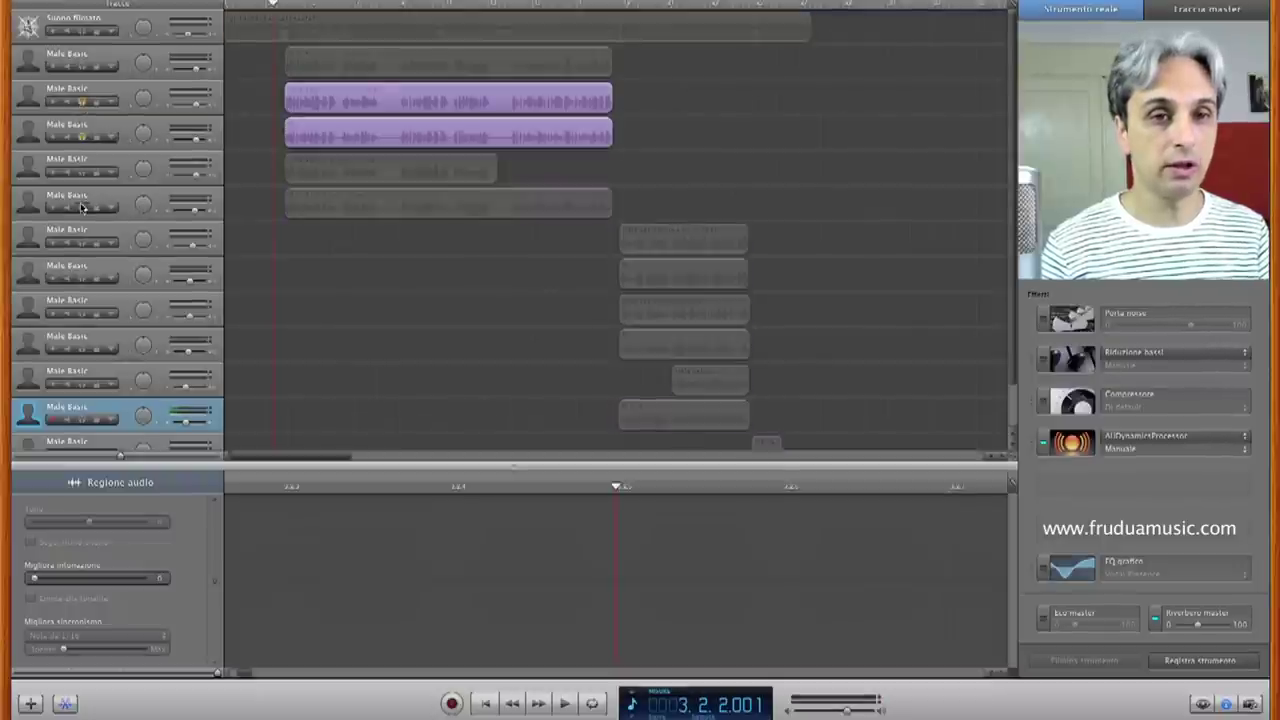
pyautogui.click(82, 207)
# Select each soloed vocal's region in turn, solo the backing track too, and play them together from bar 3
pyautogui.click(341, 108)
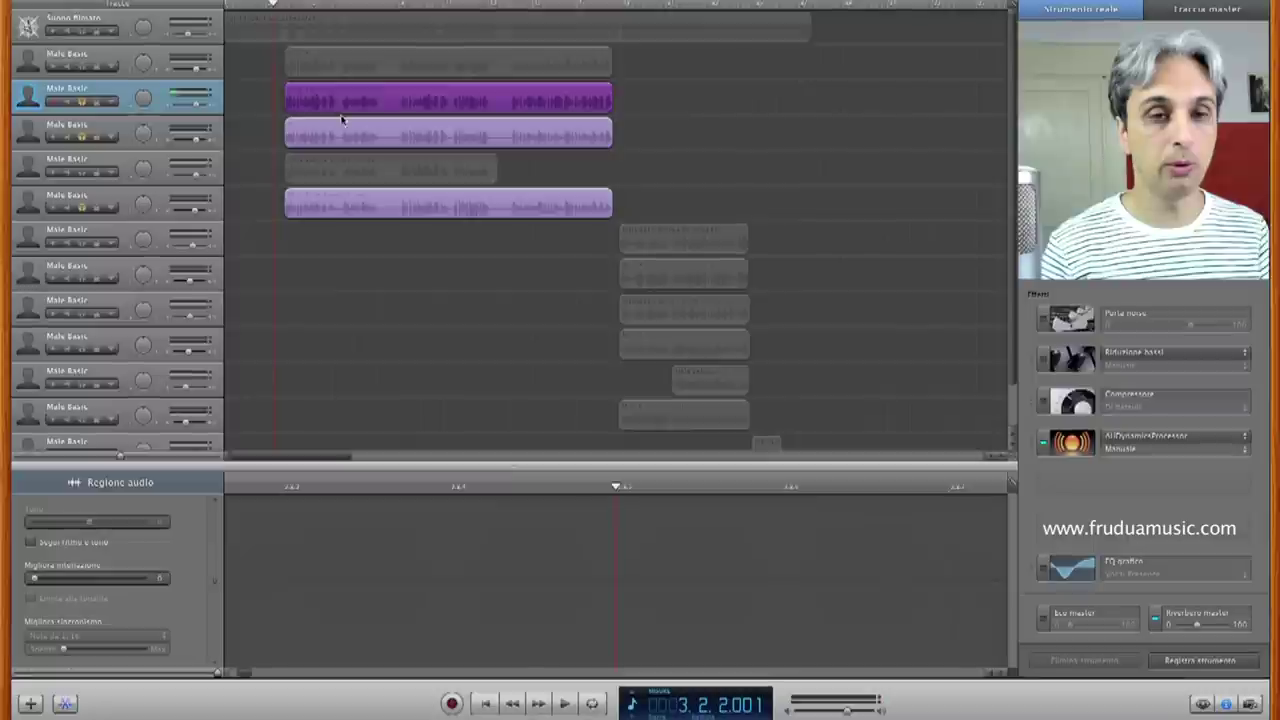
pyautogui.click(341, 137)
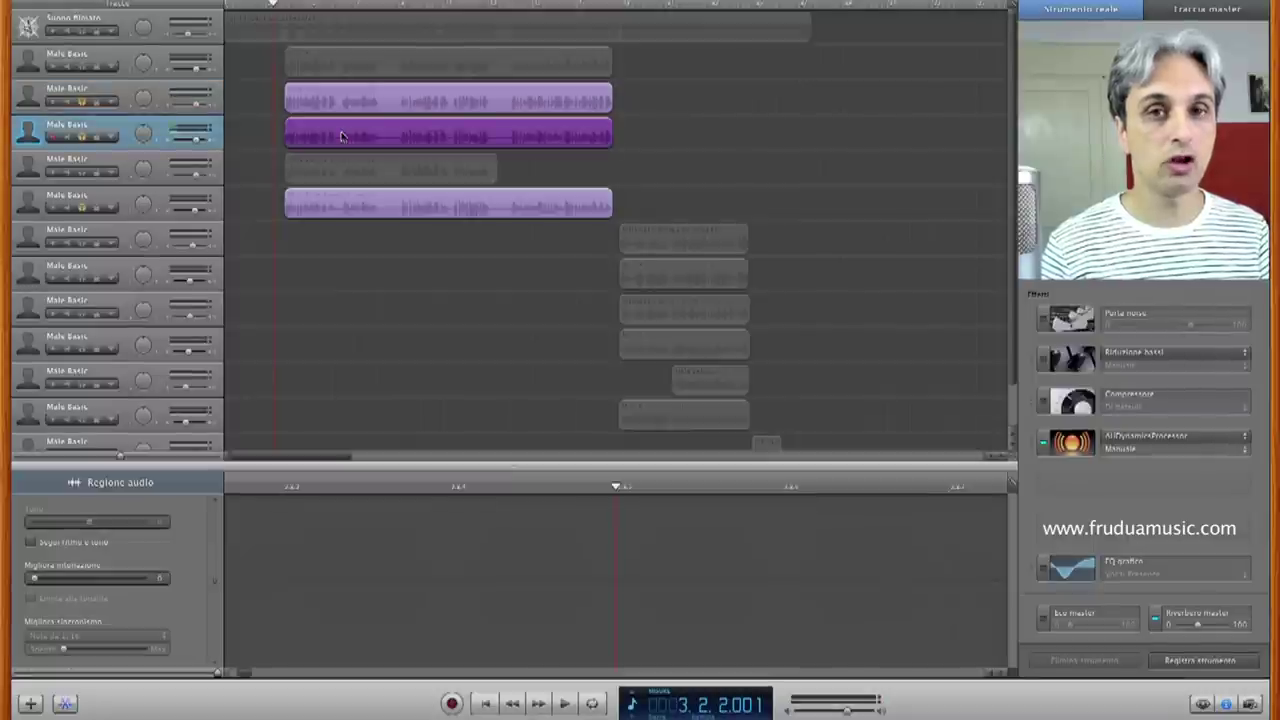
pyautogui.click(333, 206)
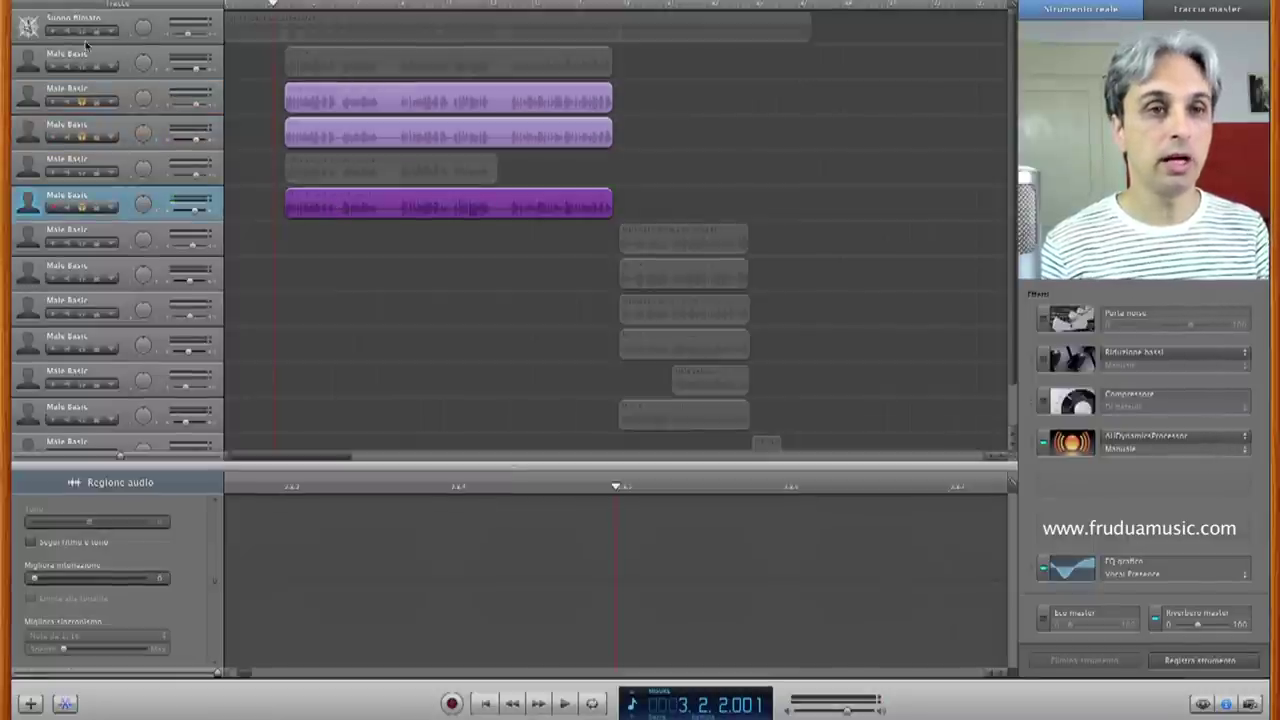
pyautogui.click(261, 30)
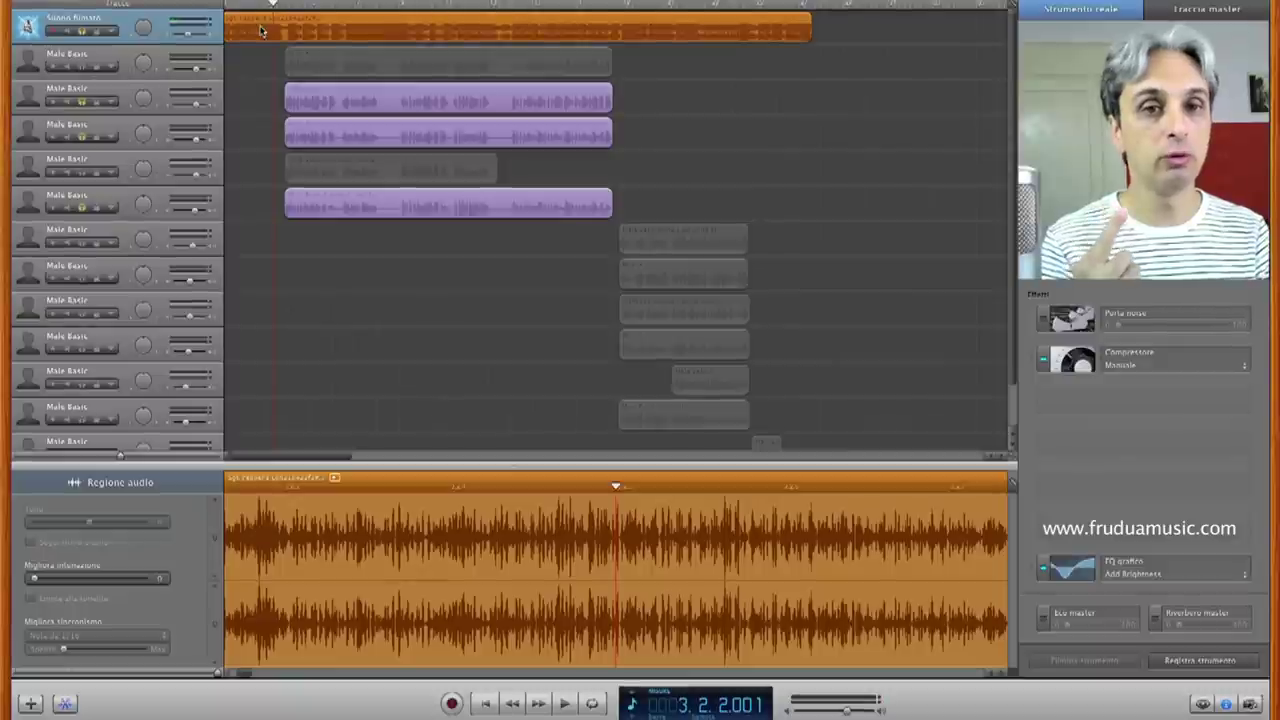
pyautogui.press('space')
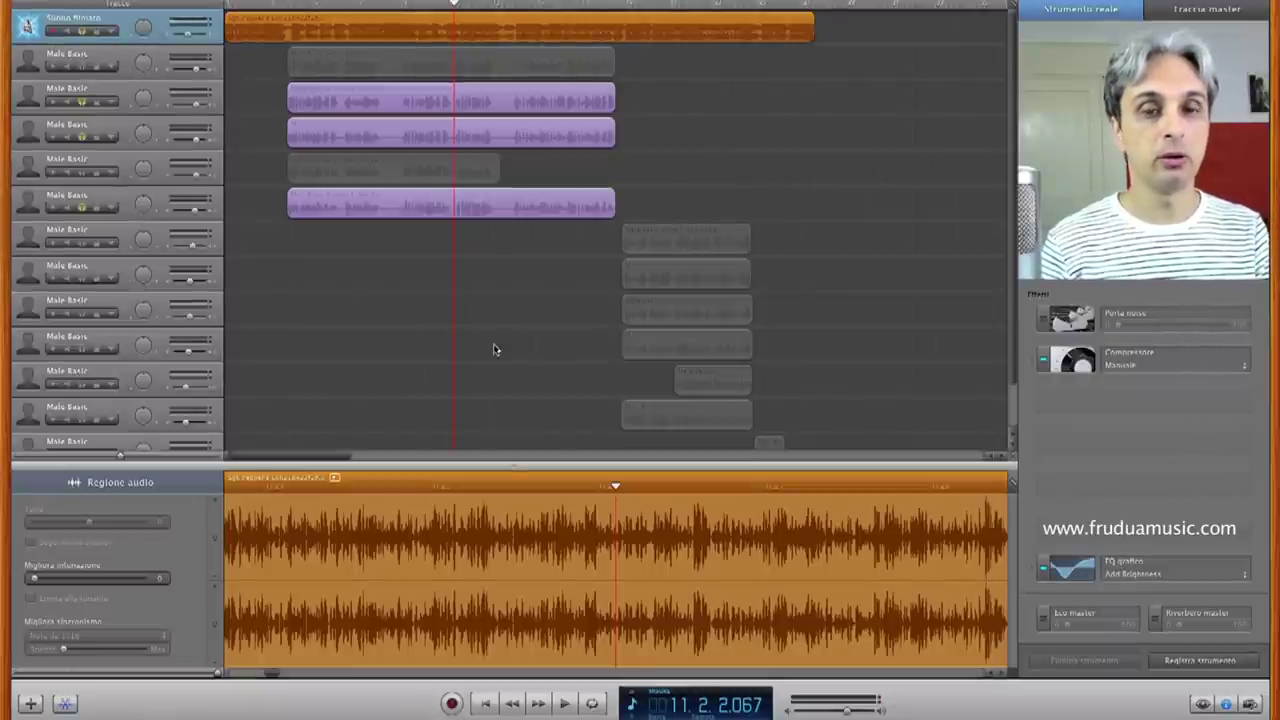
# Solo the first and fourth vocal tracks and remove the solo from the second, third and fifth, keeping the backing track soloed
pyautogui.moveTo(783, 266); pyautogui.dragTo(570, 402)
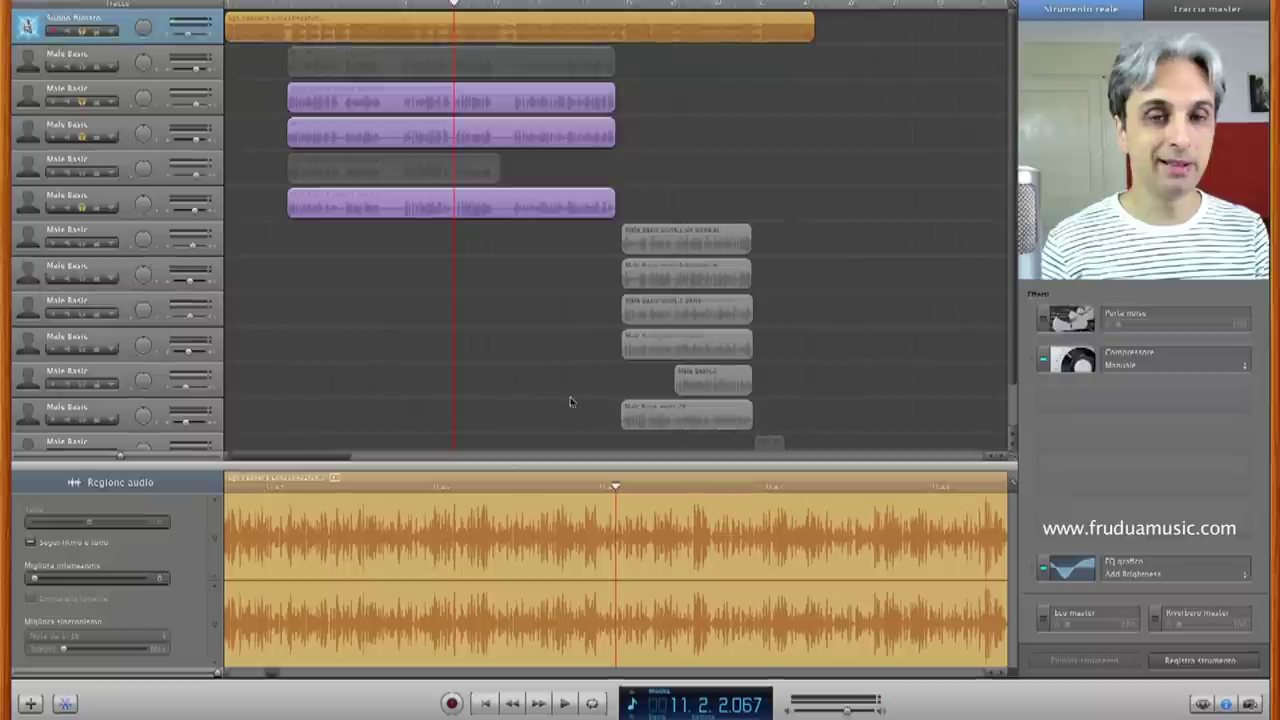
pyautogui.click(82, 66)
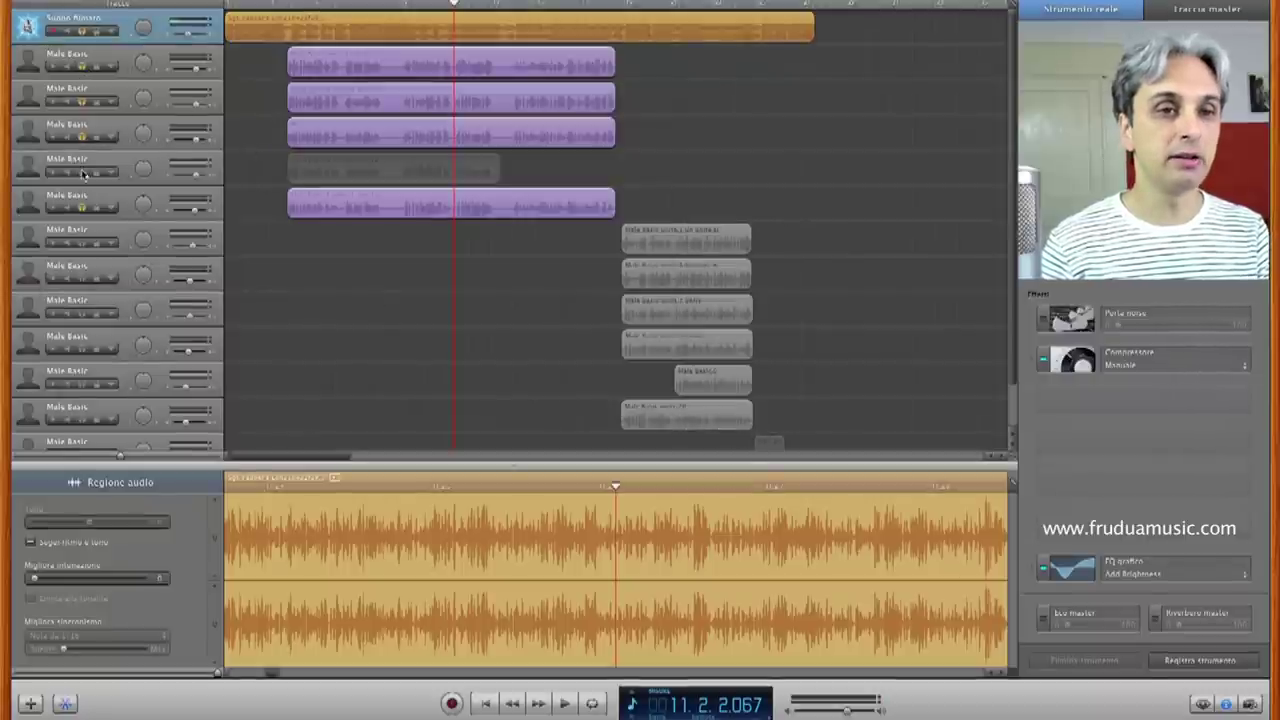
pyautogui.click(82, 171)
pyautogui.click(82, 136)
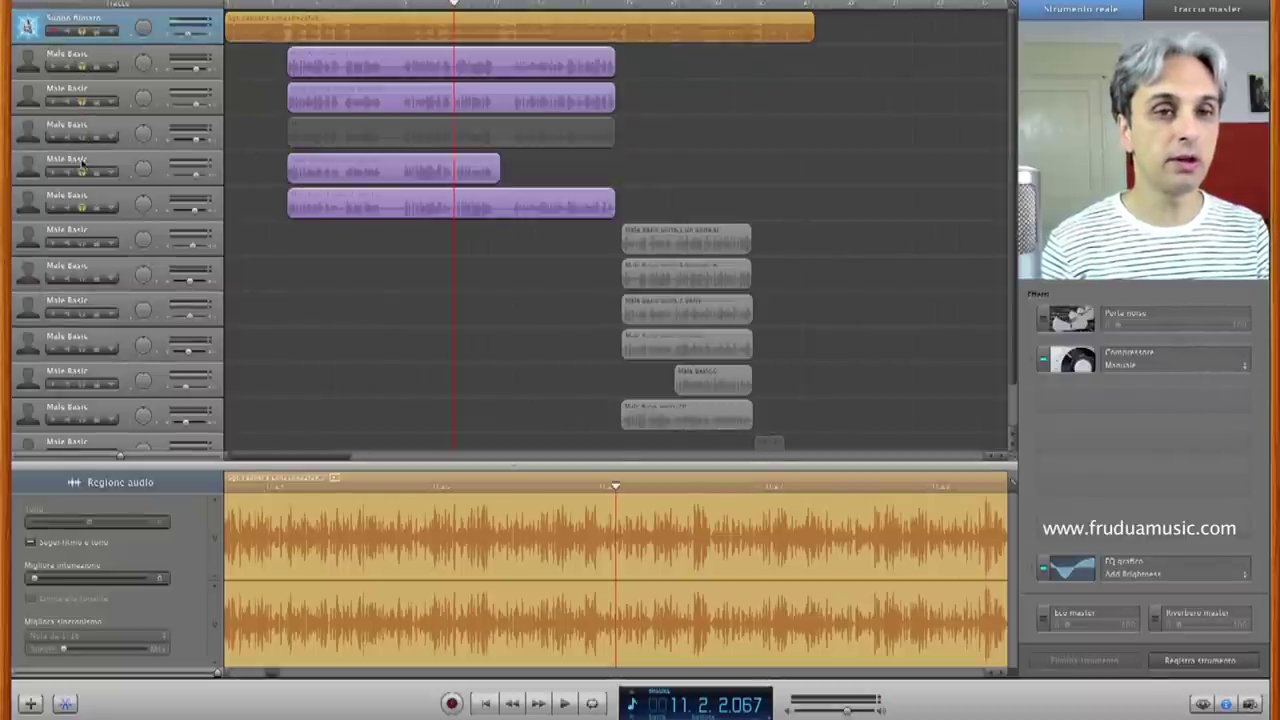
pyautogui.click(82, 207)
pyautogui.click(82, 101)
# Select the first and fourth vocal regions in turn and play both voices with the backing track from bar 3
pyautogui.click(286, 8)
pyautogui.click(316, 77)
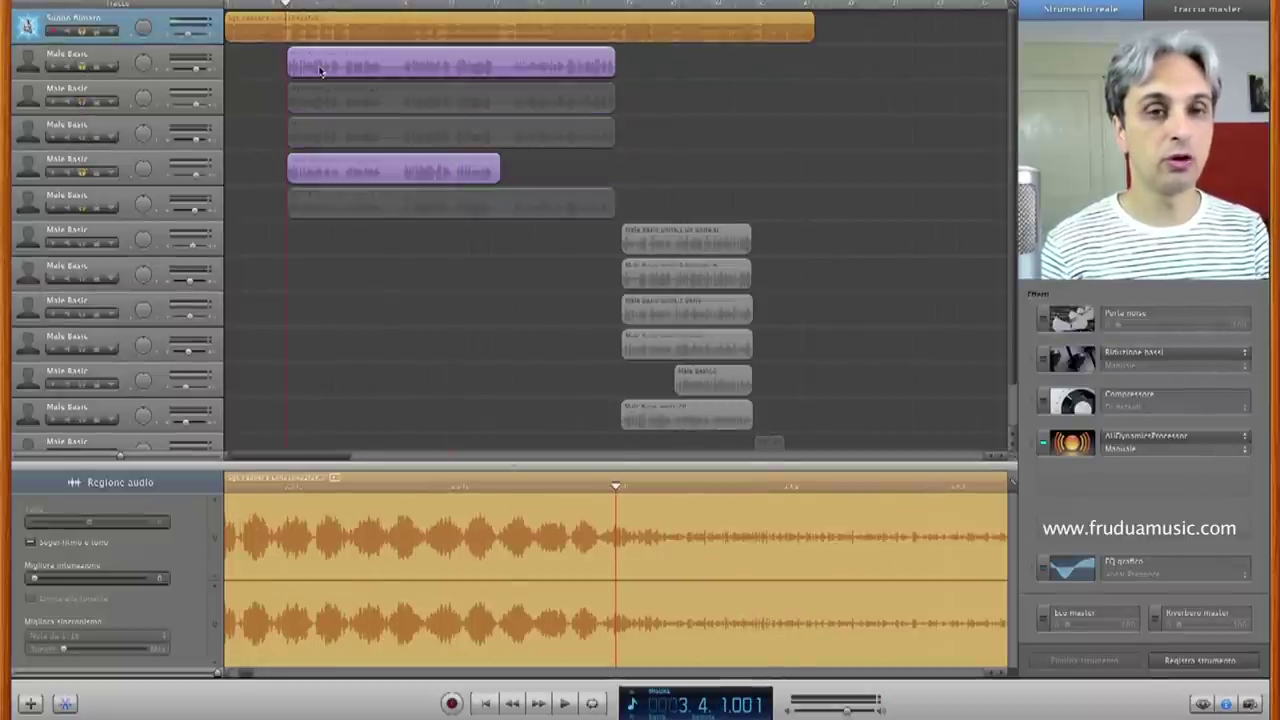
pyautogui.click(307, 164)
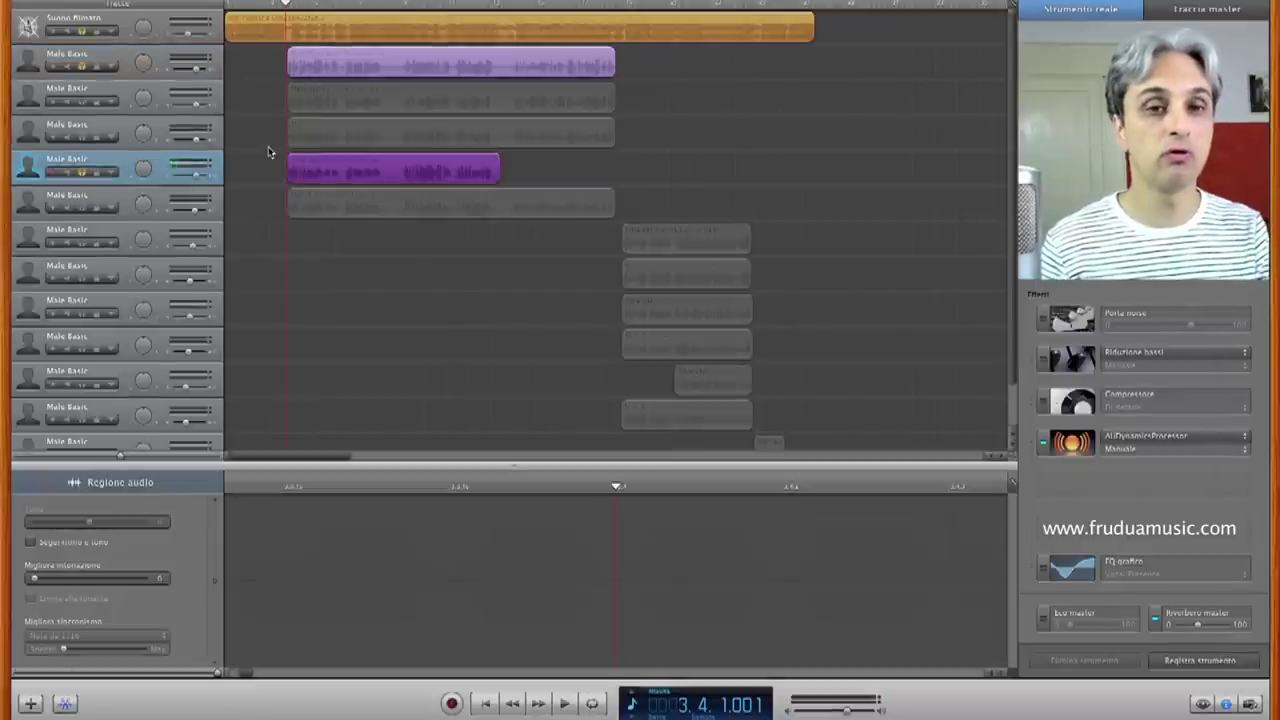
pyautogui.press('space')
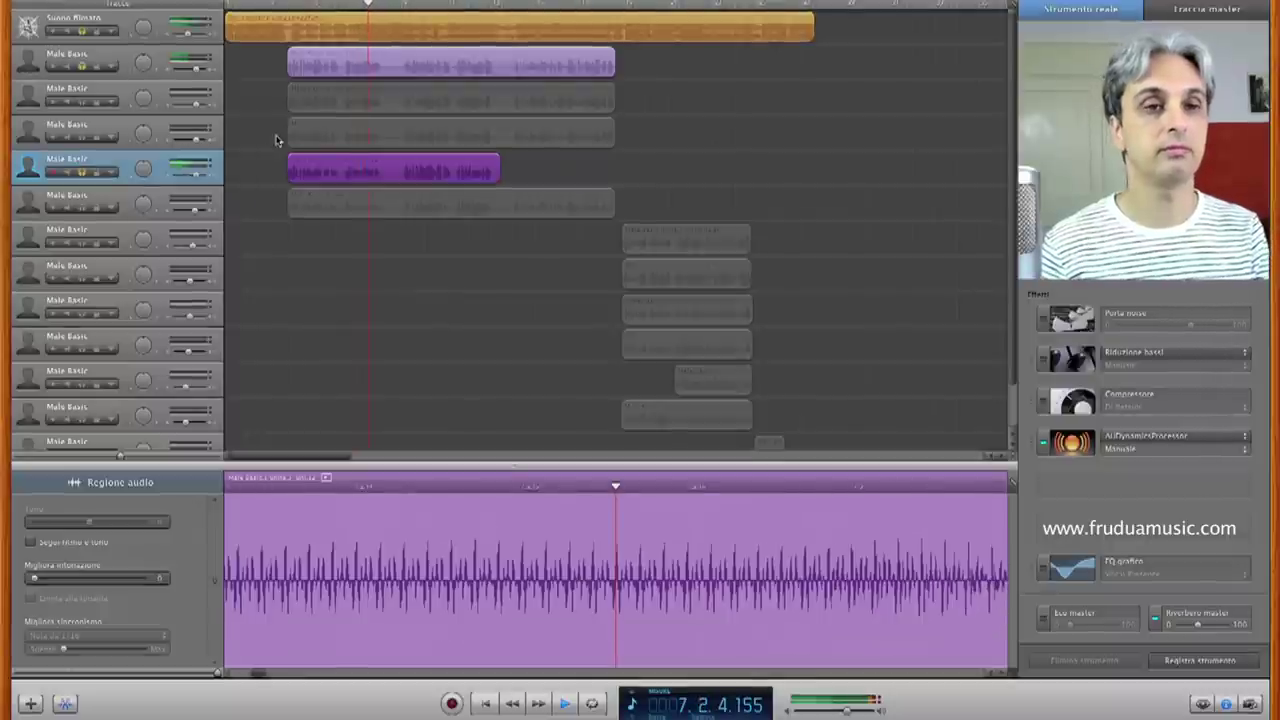
pyautogui.press('space')
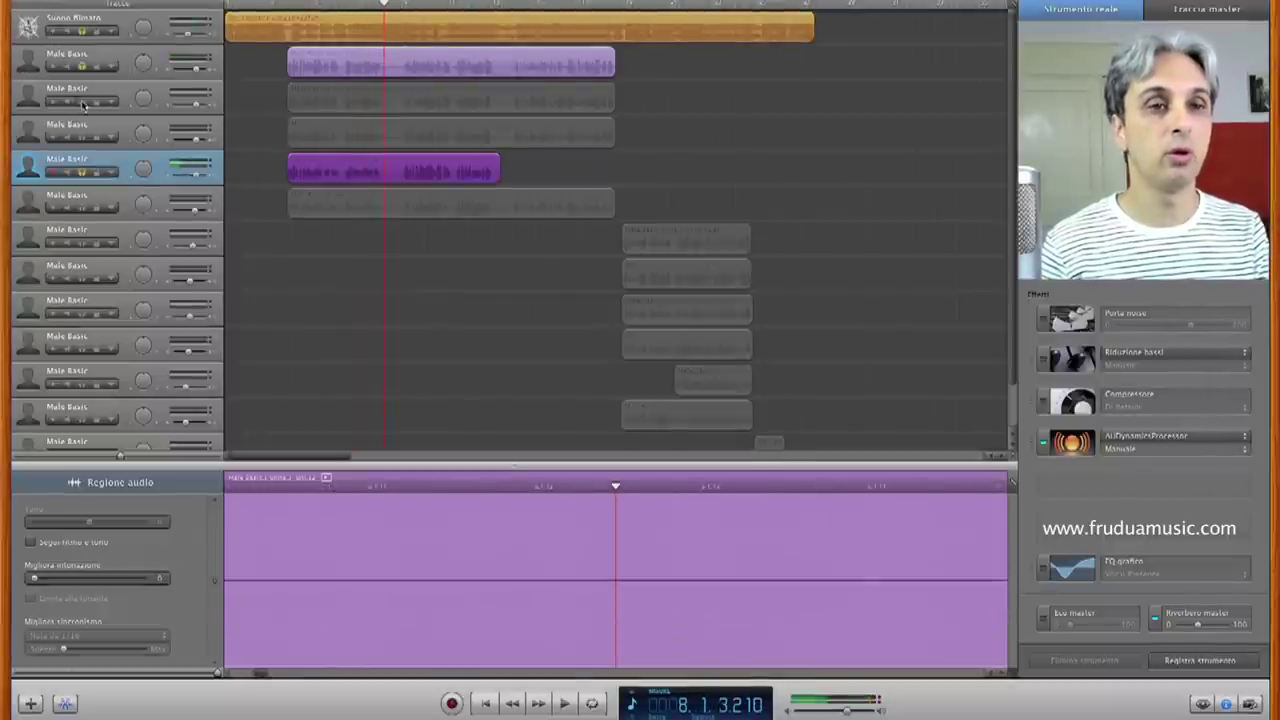
# Add the second, third and fifth vocal tracks to the solo group and play all five voices with the backing track
pyautogui.click(83, 103)
pyautogui.click(83, 138)
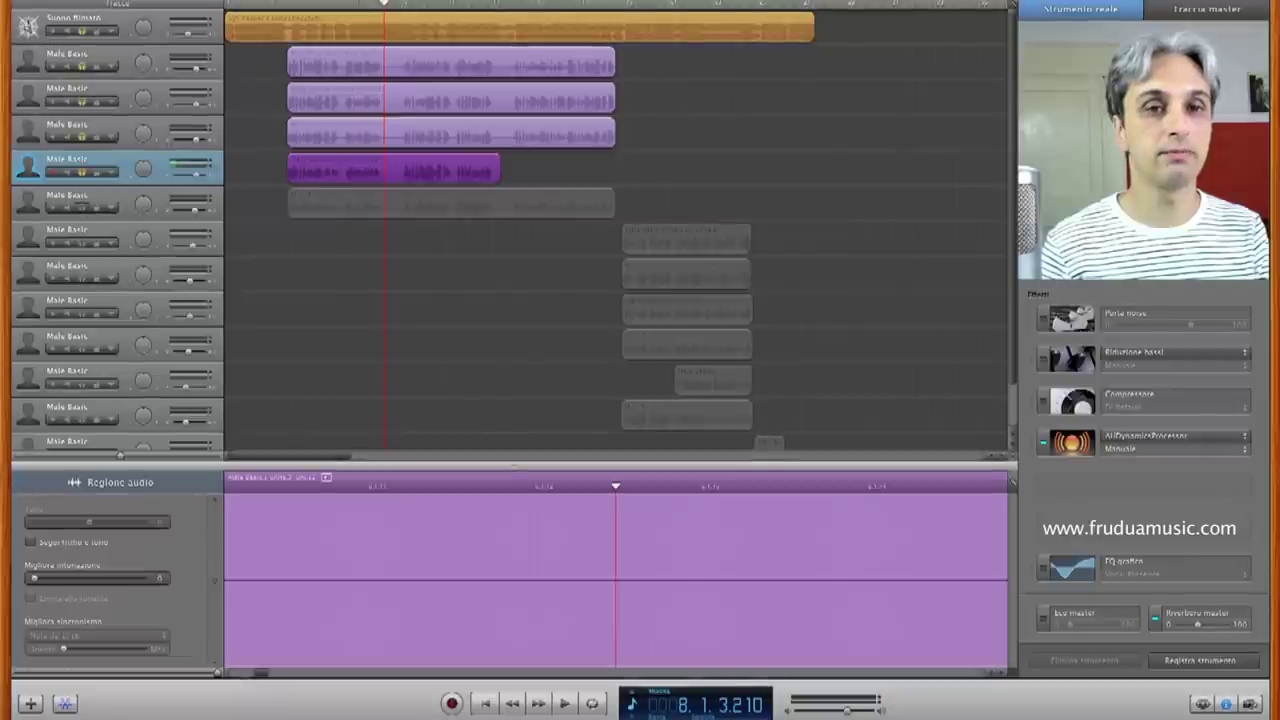
pyautogui.click(83, 210)
pyautogui.press('space')
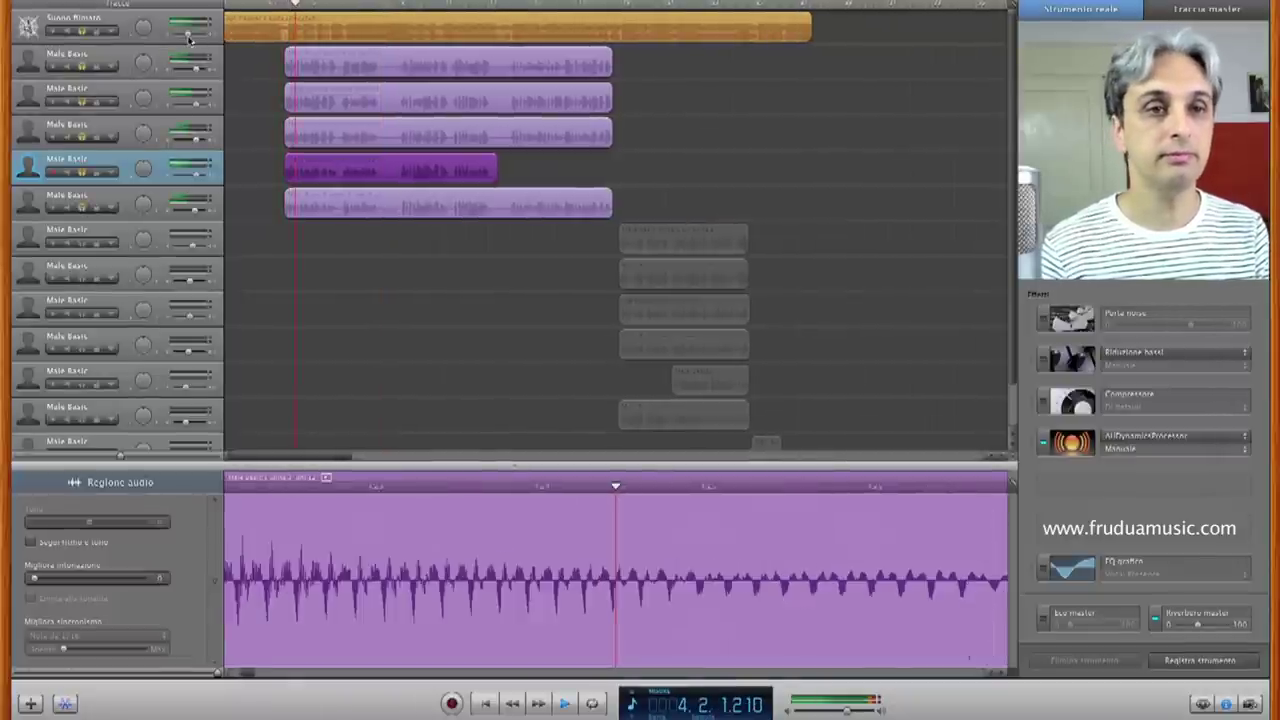
pyautogui.click(188, 36)
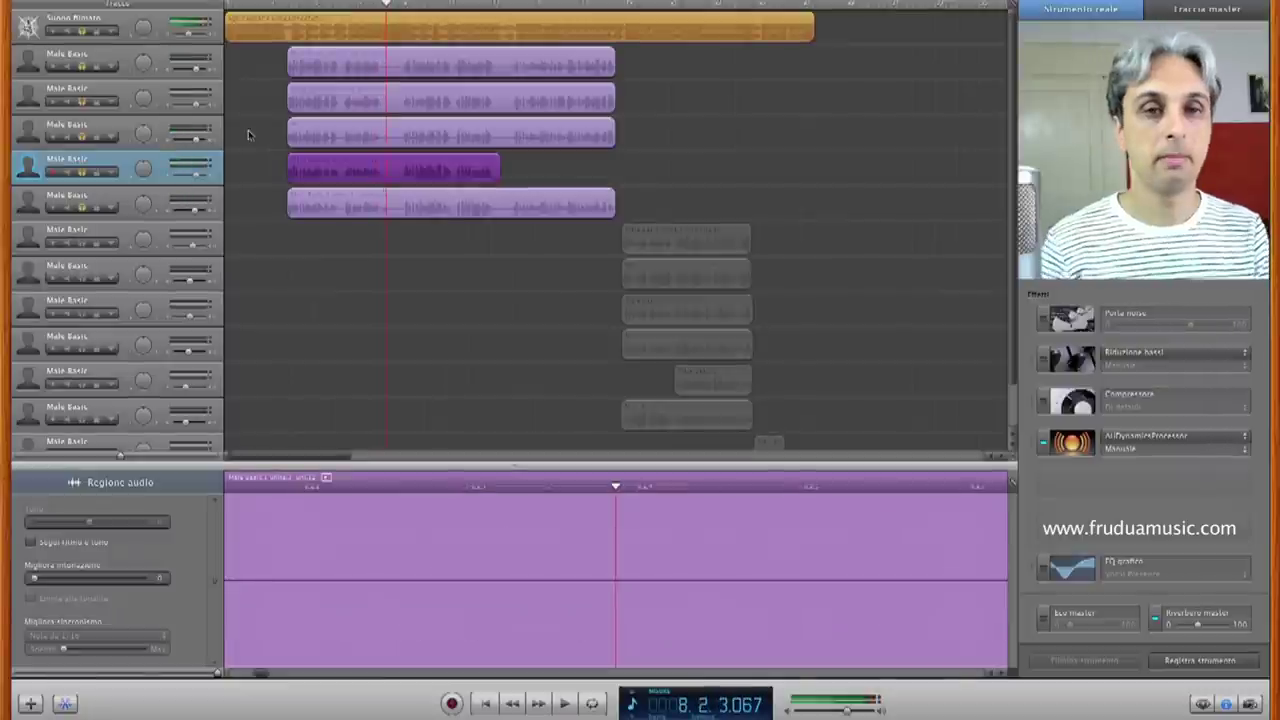
pyautogui.click(248, 130)
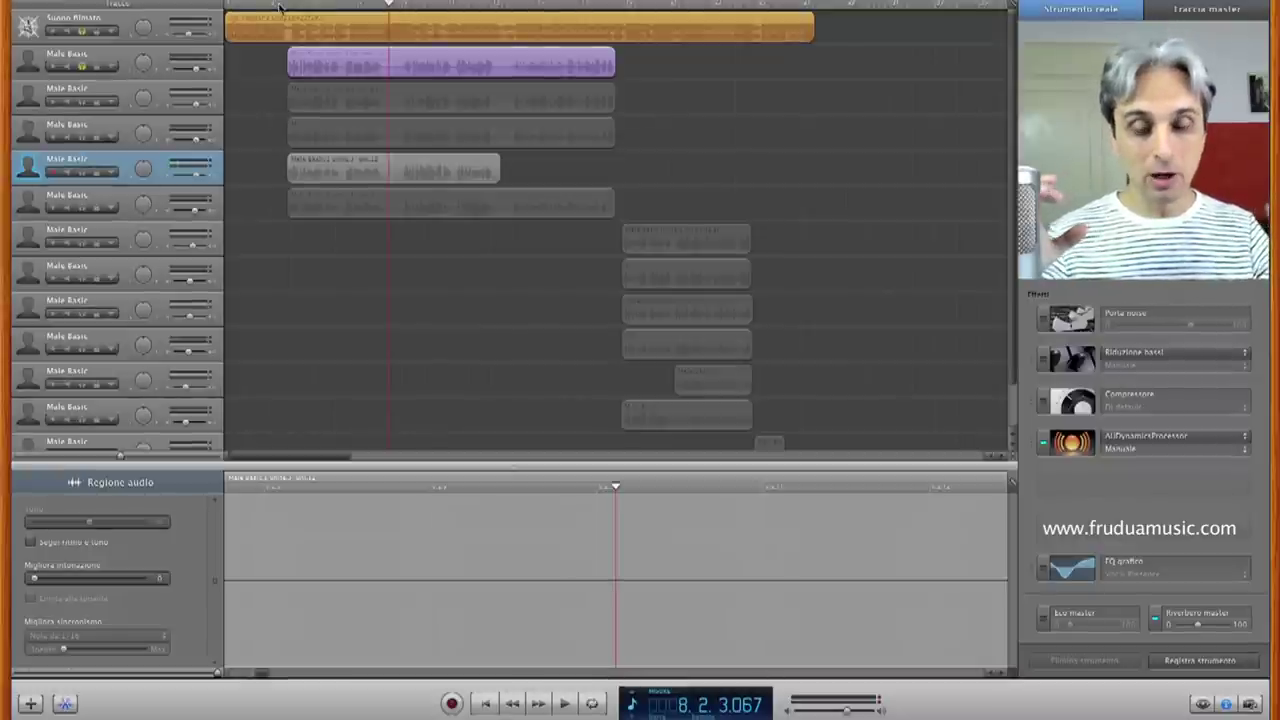
# Play the soloed first vocal track with the backing from bar 3 and fine-tune that vocal's volume during playback
pyautogui.click(280, 8)
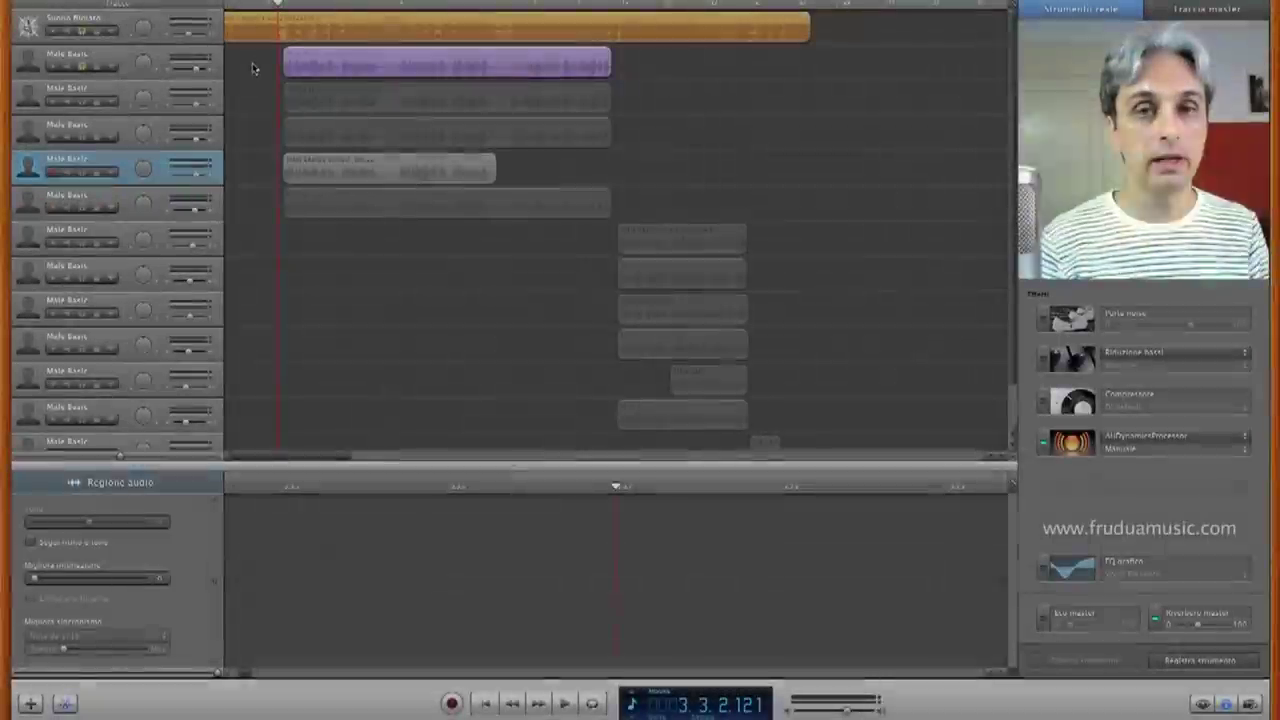
pyautogui.press('space')
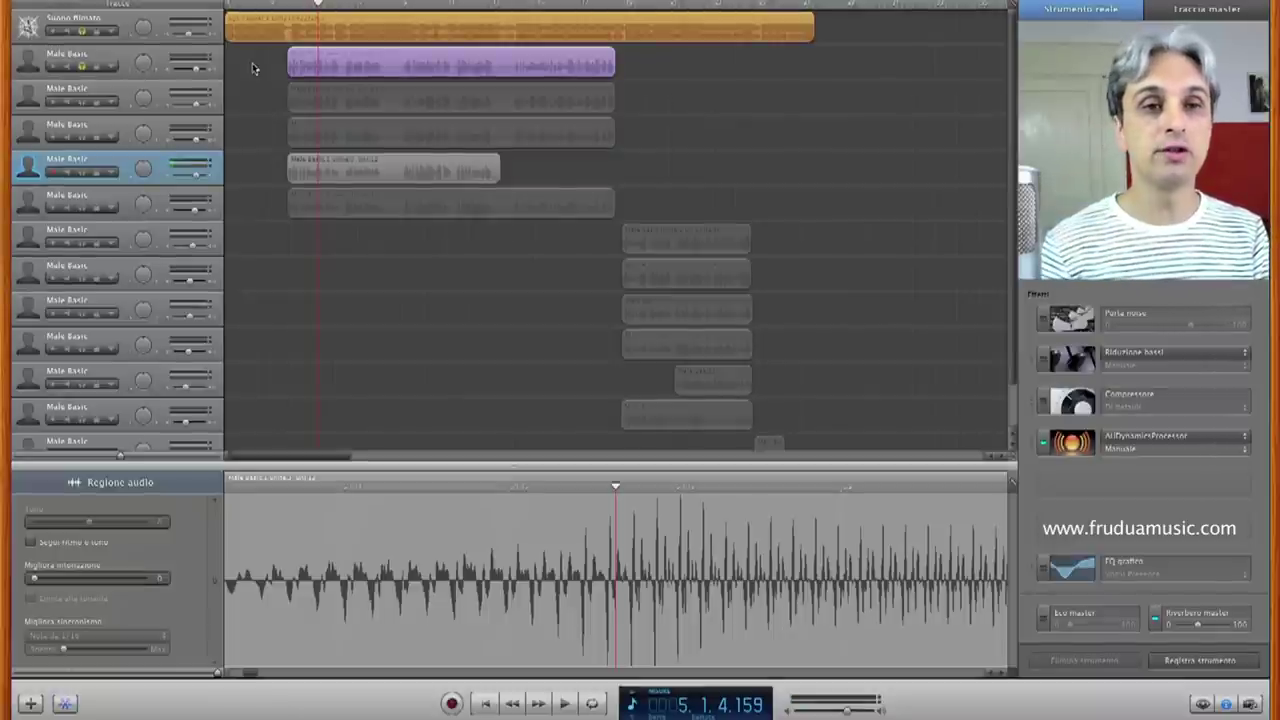
pyautogui.click(287, 5)
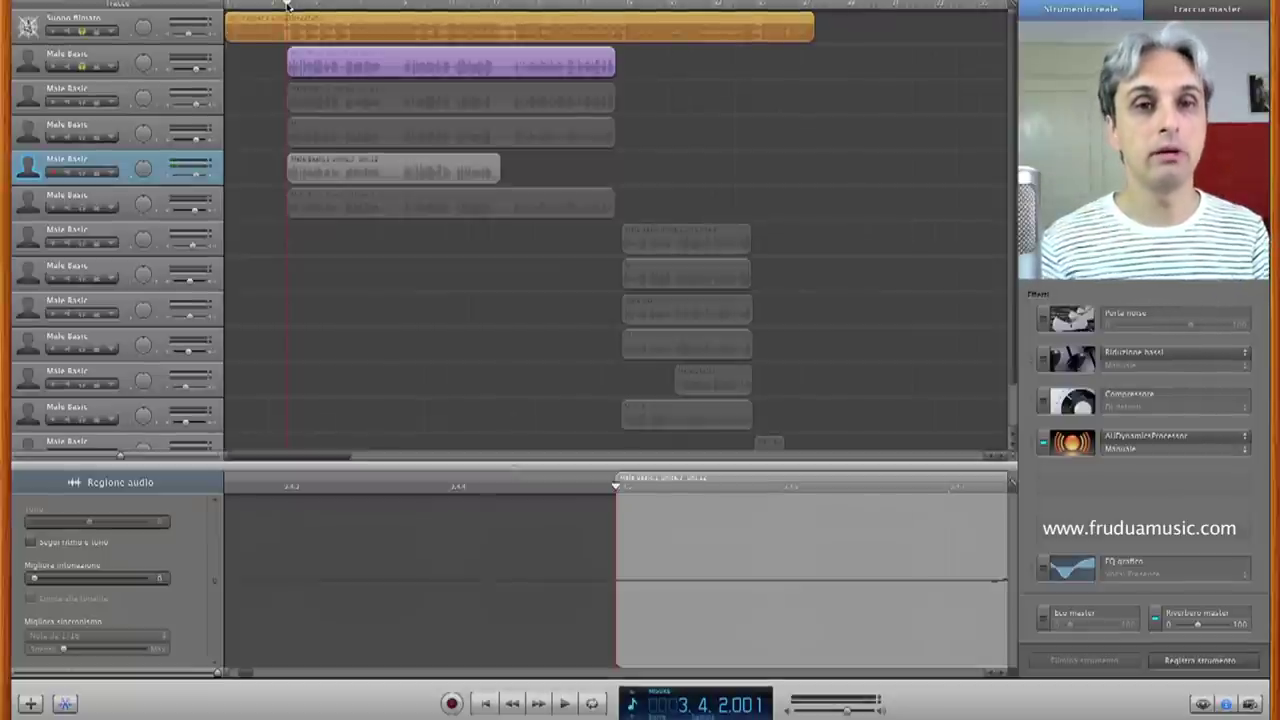
pyautogui.press('space')
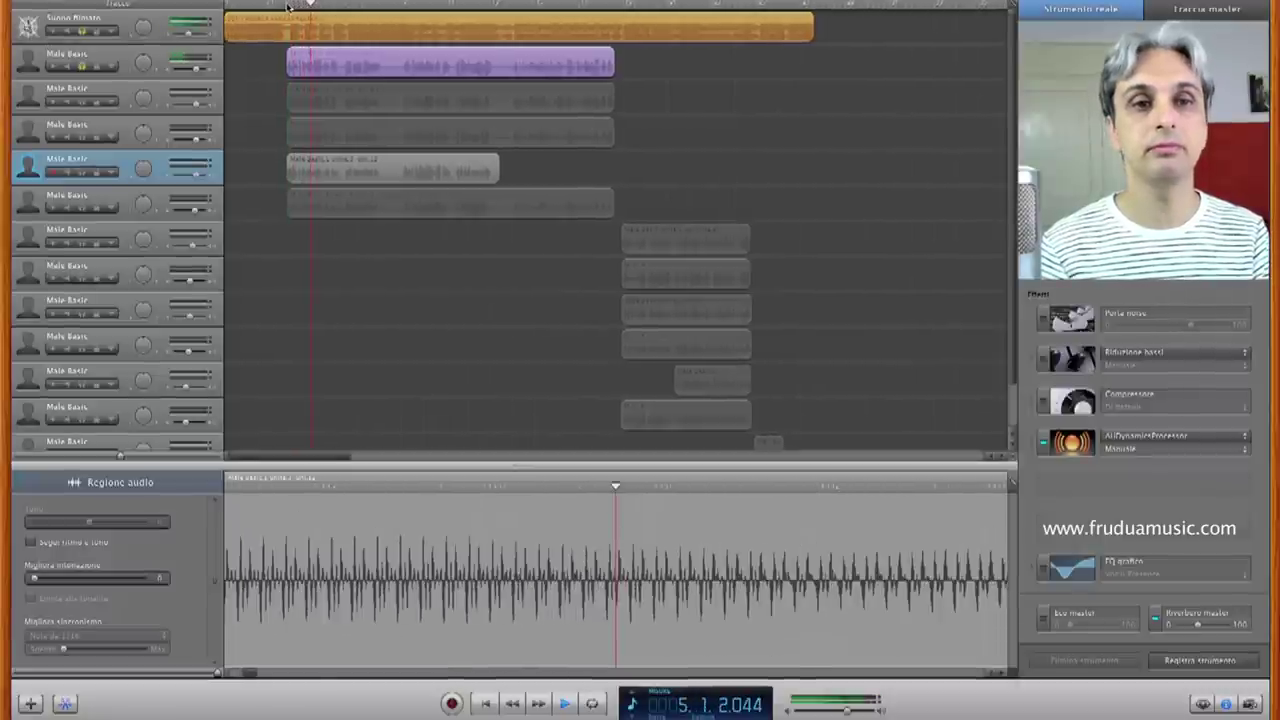
pyautogui.click(197, 70)
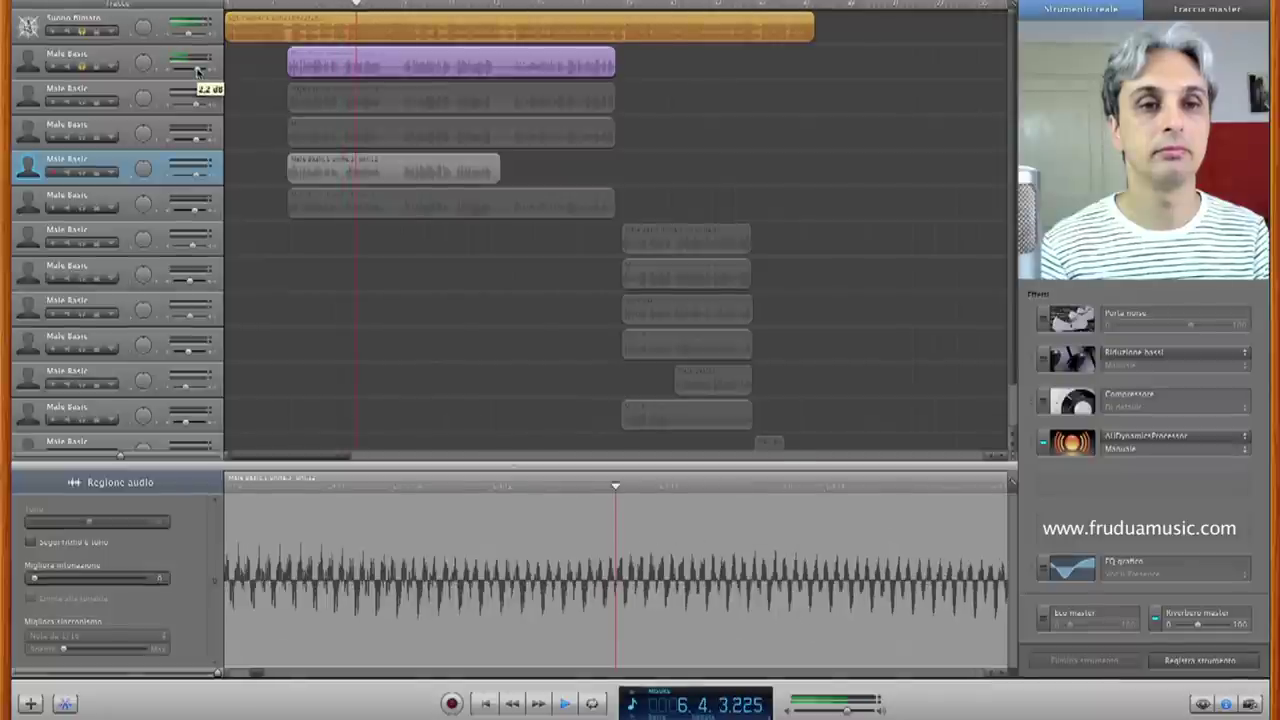
pyautogui.moveTo(197, 70); pyautogui.dragTo(196, 70)
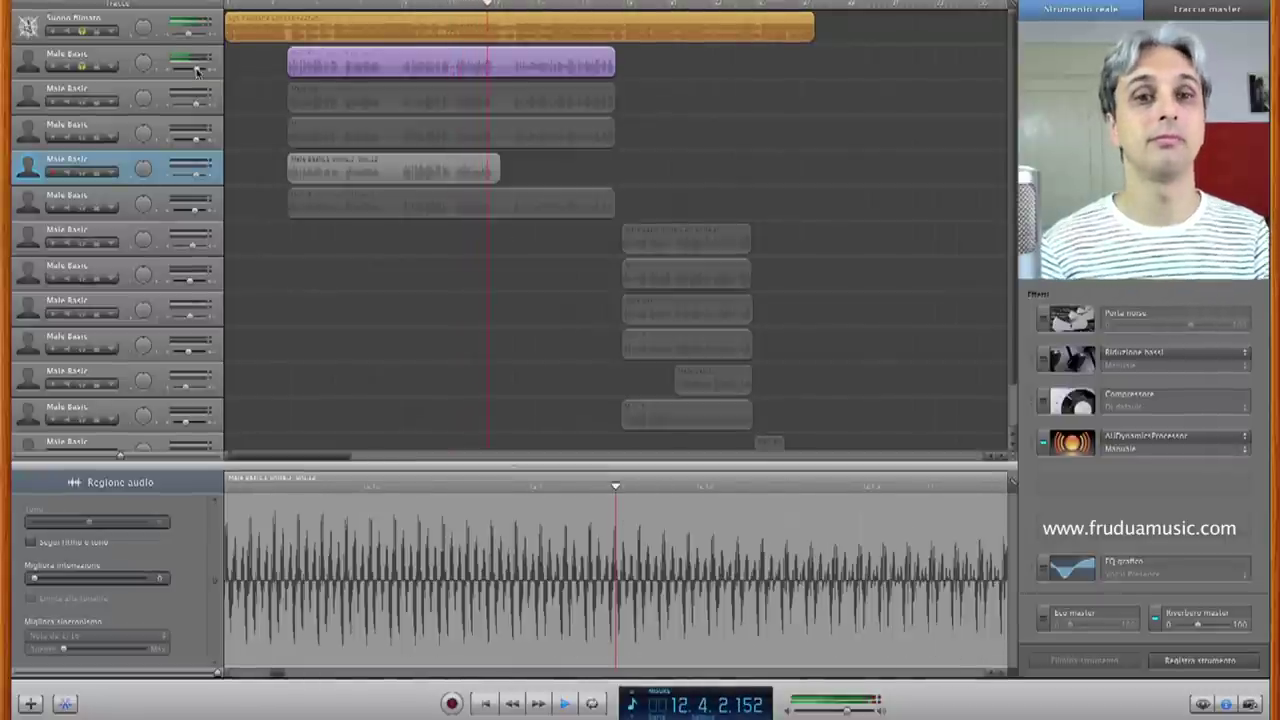
# Remove the solo from the backing track and play the first vocal alone from bar 11
pyautogui.click(81, 33)
pyautogui.click(454, 7)
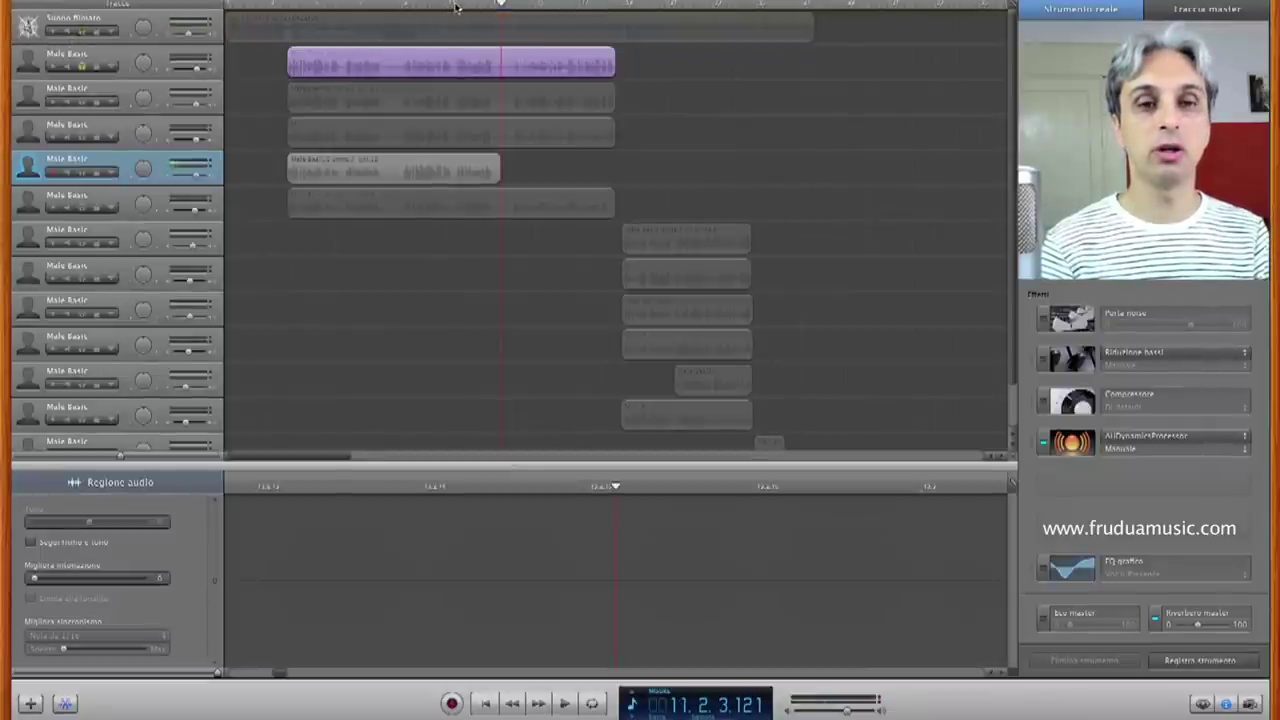
pyautogui.press('space')
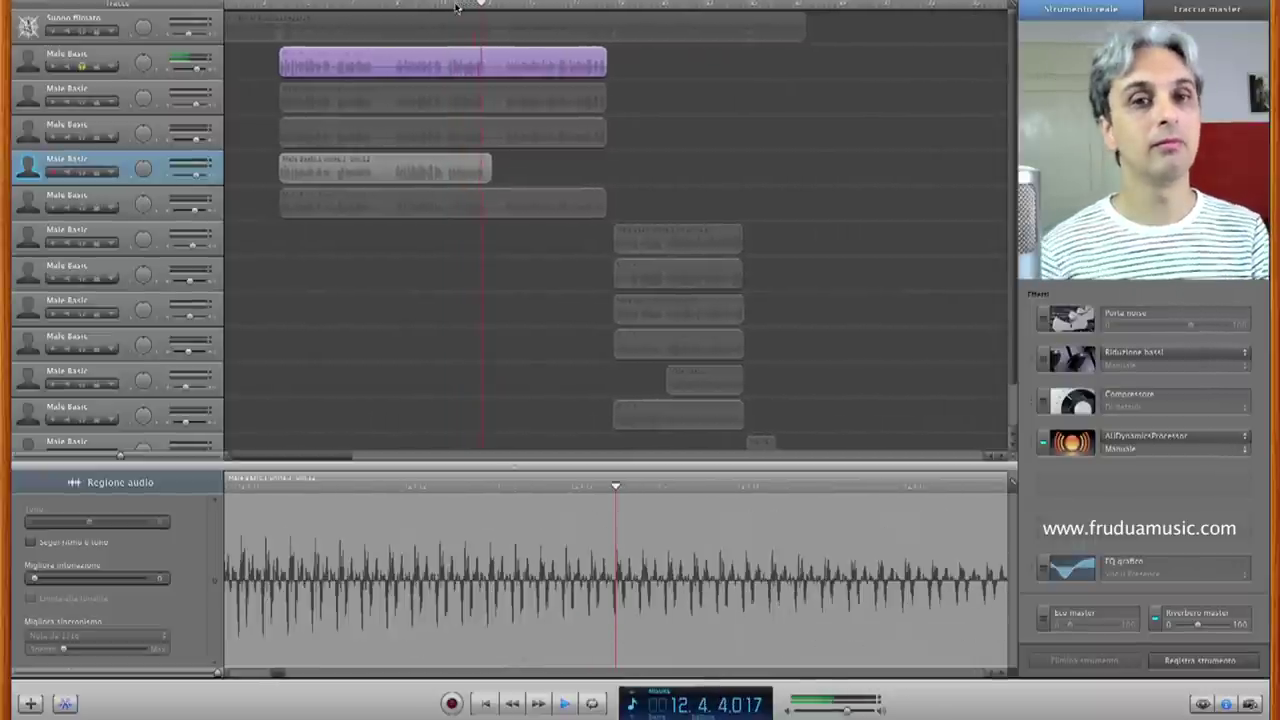
pyautogui.press('space')
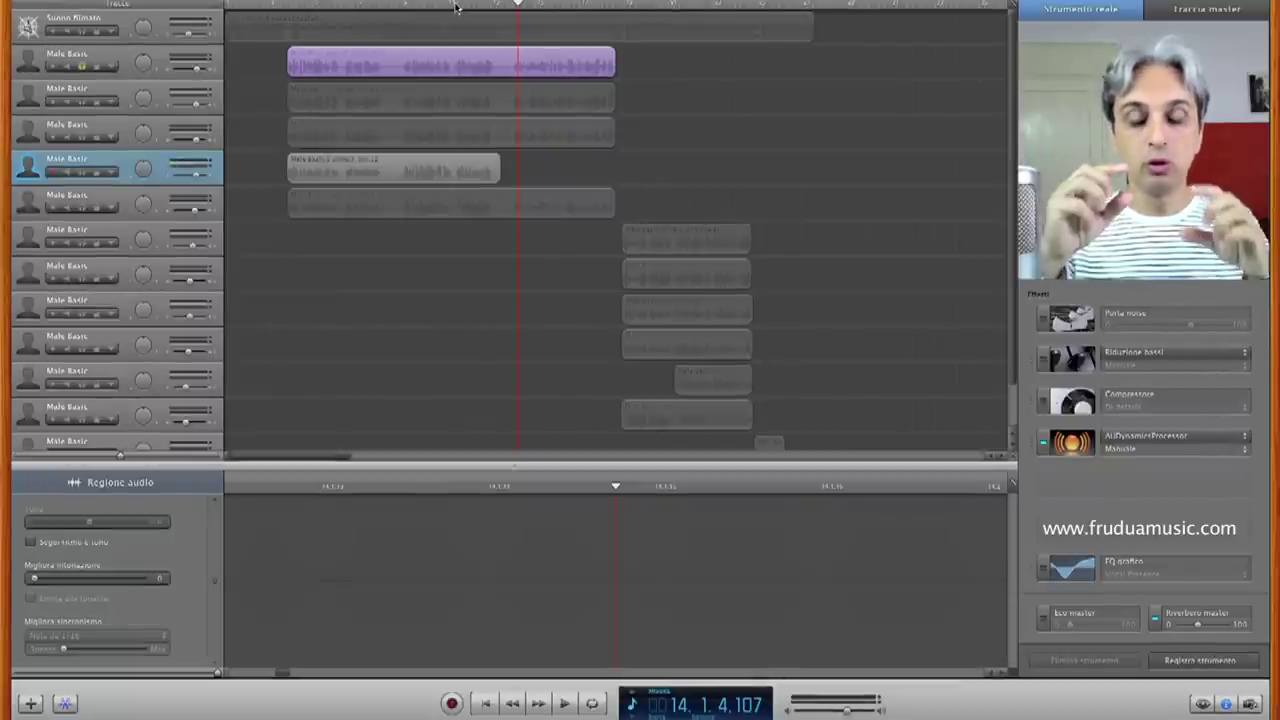
# Solo the second vocal track as well and play it together with the first from bar 11
pyautogui.click(83, 101)
pyautogui.click(453, 7)
pyautogui.press('space')
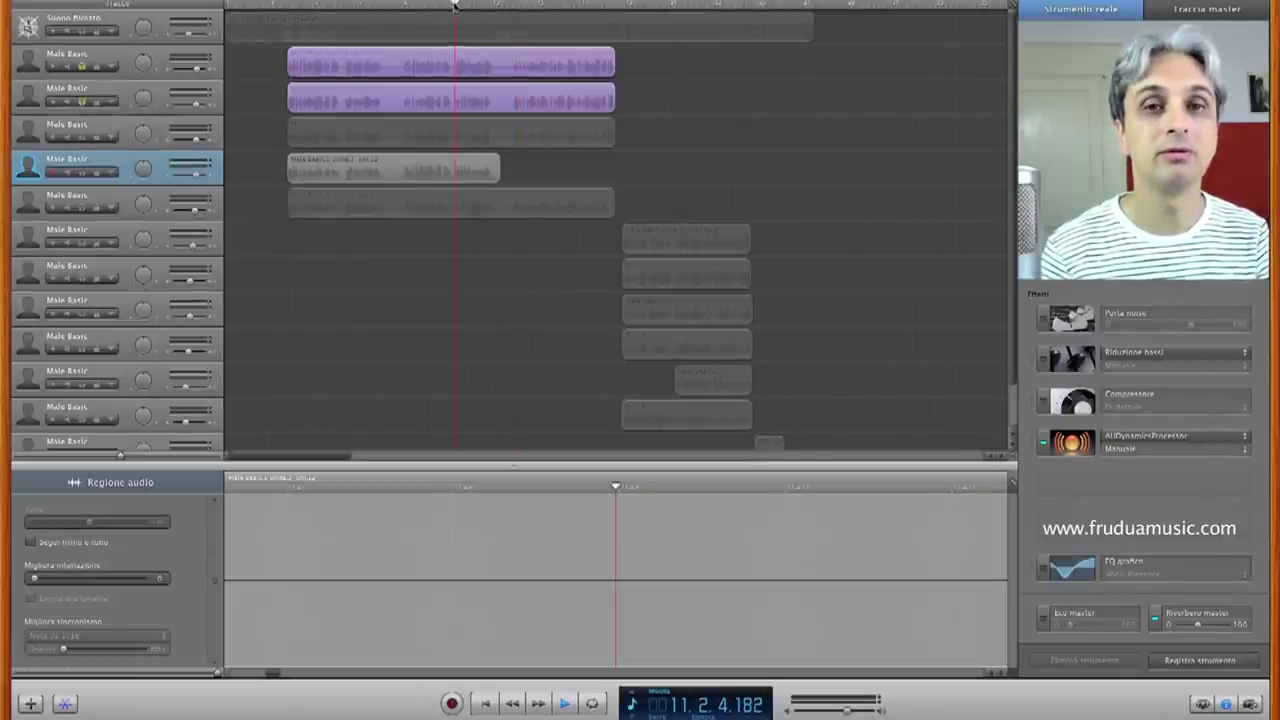
pyautogui.press('space')
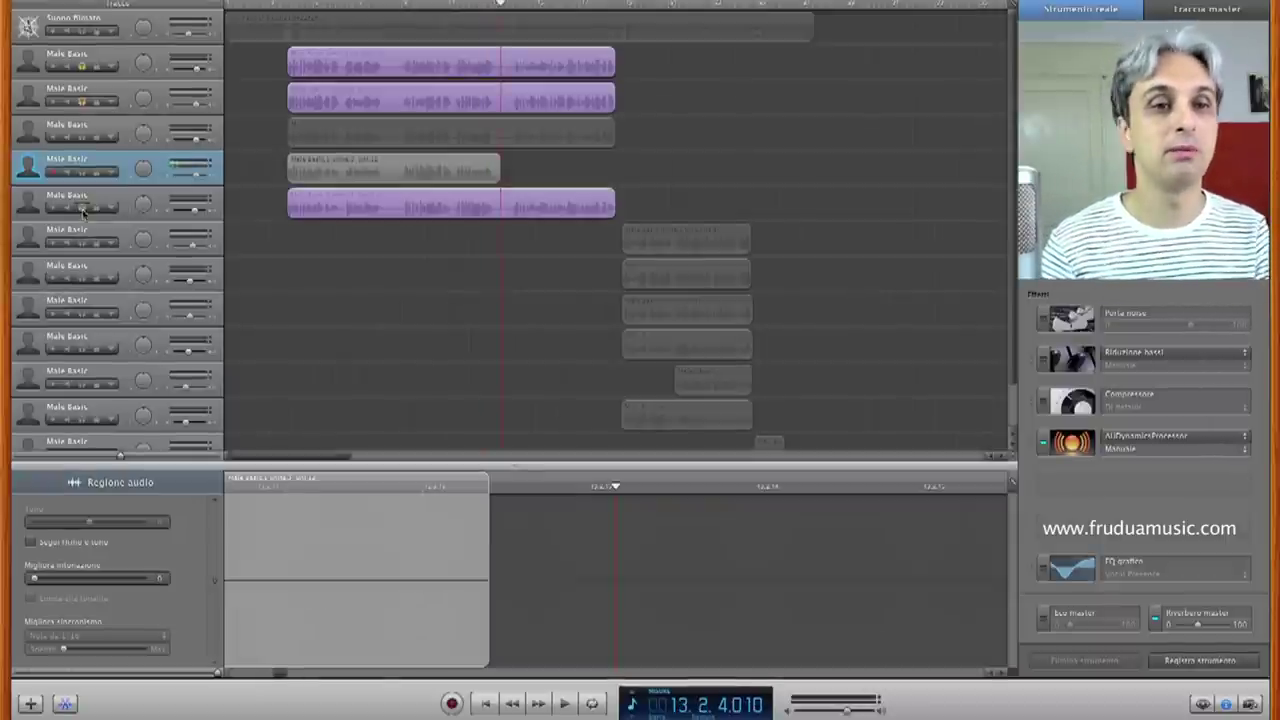
# Clear the vocal solos, solo the first vocal with the backing track, and play both from bar 11
pyautogui.click(85, 106)
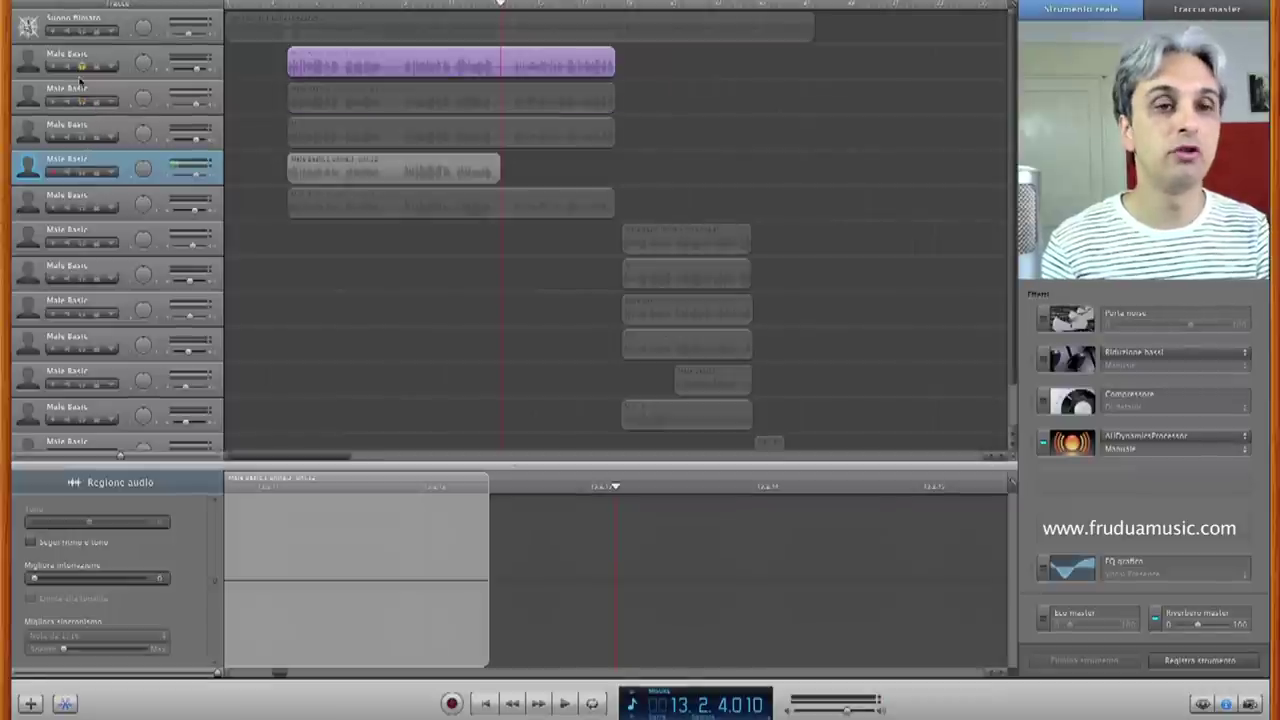
pyautogui.click(82, 68)
pyautogui.click(455, 4)
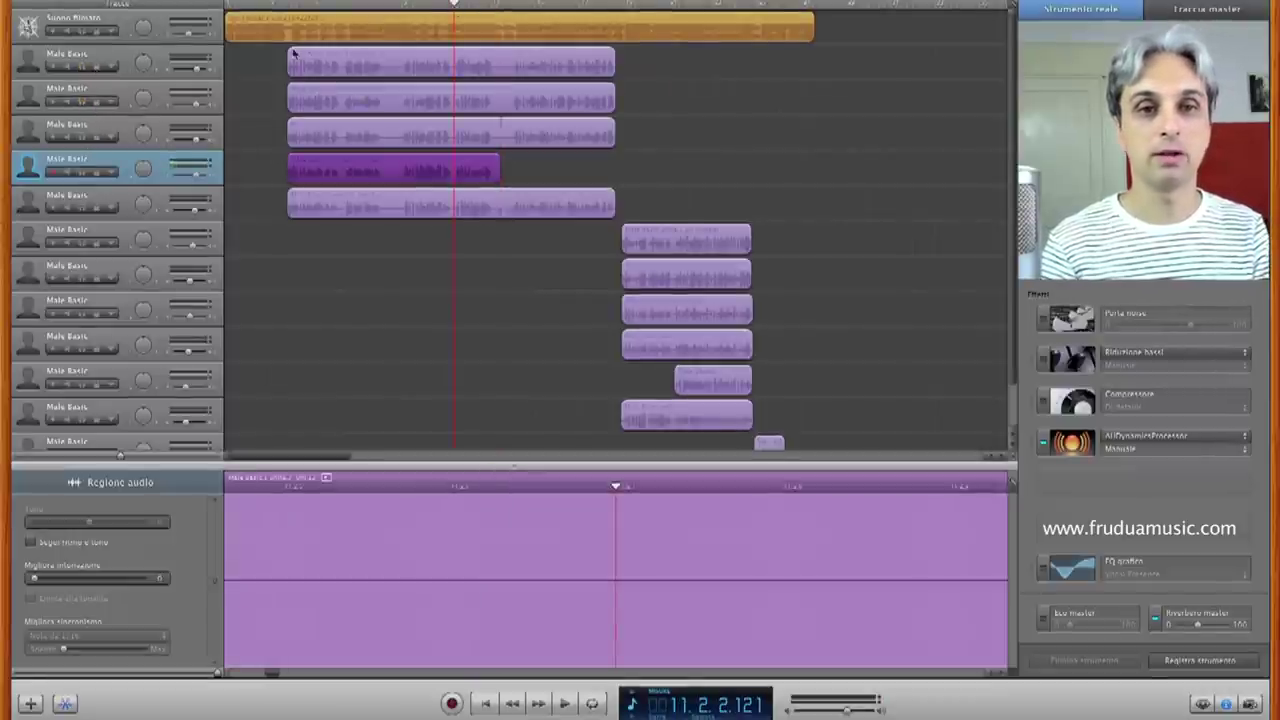
pyautogui.click(82, 66)
pyautogui.press('space')
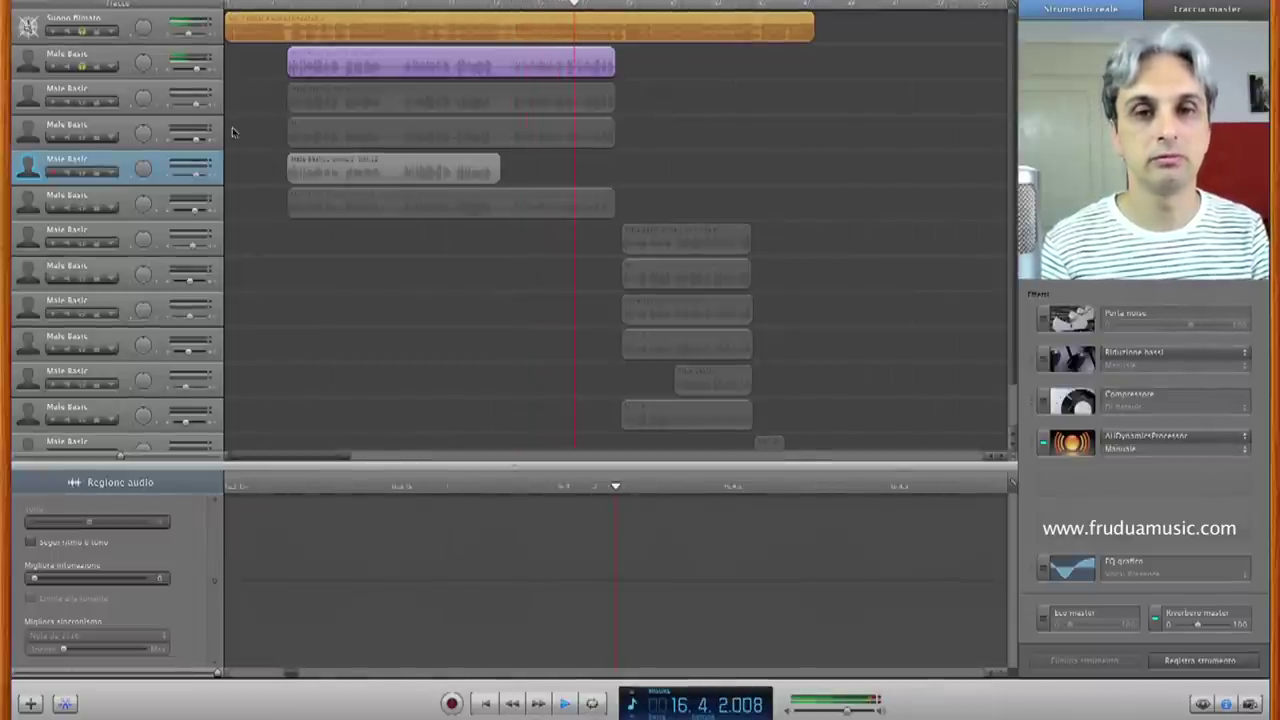
# Replay the first vocal with the backing track from bar 15 through bar 17
pyautogui.click(555, 5)
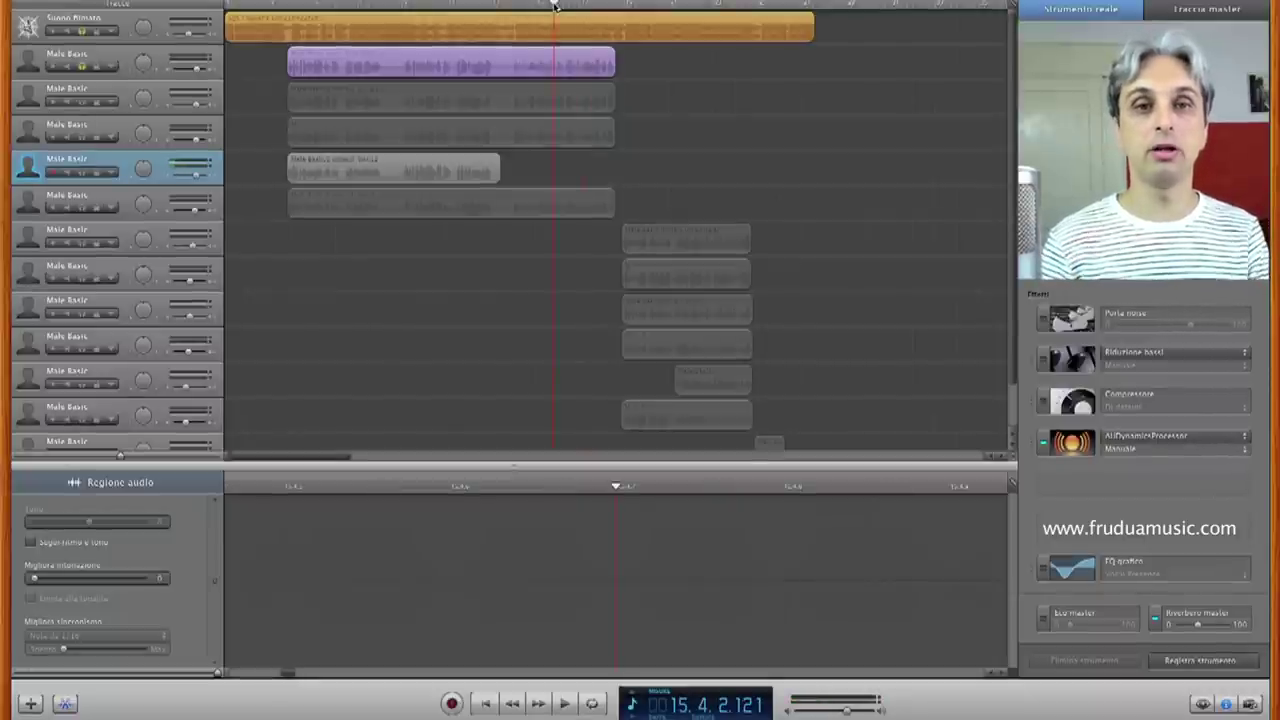
pyautogui.press('space')
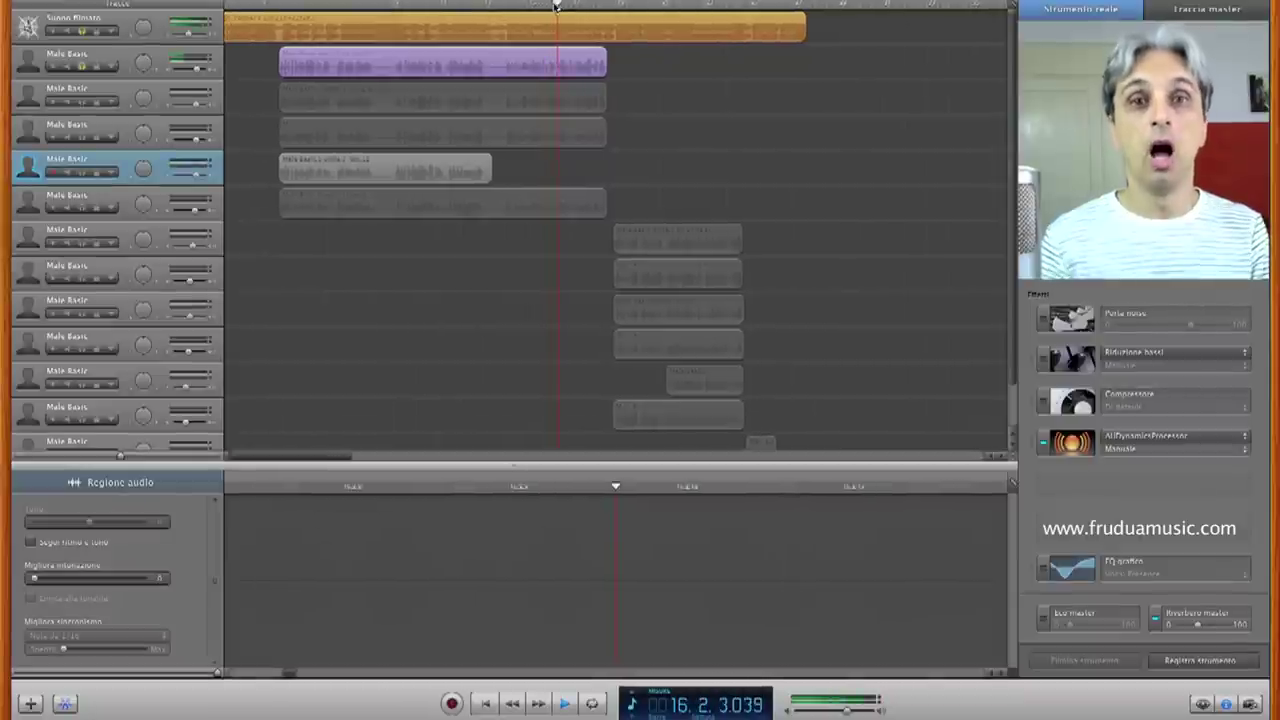
pyautogui.press('space')
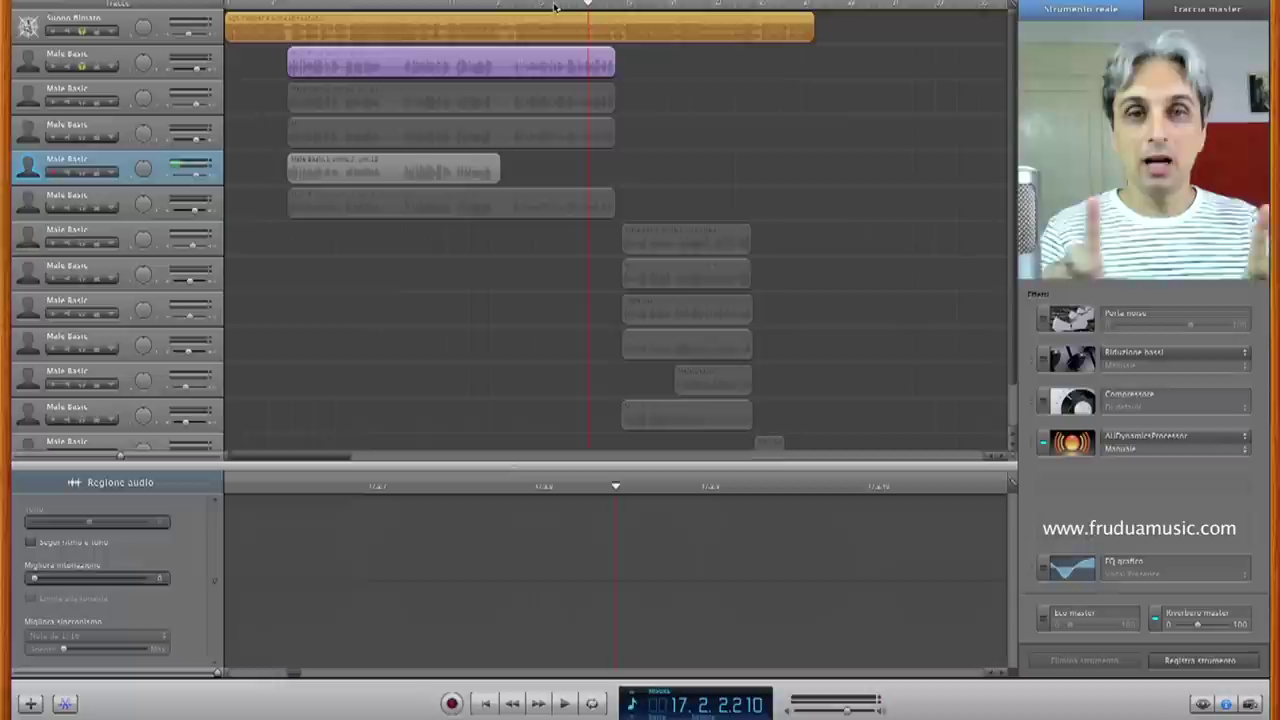
# Replay the first vocal with the backing track from bar 15 through bar 18, and switch the vocal solo to the second track
pyautogui.click(555, 7)
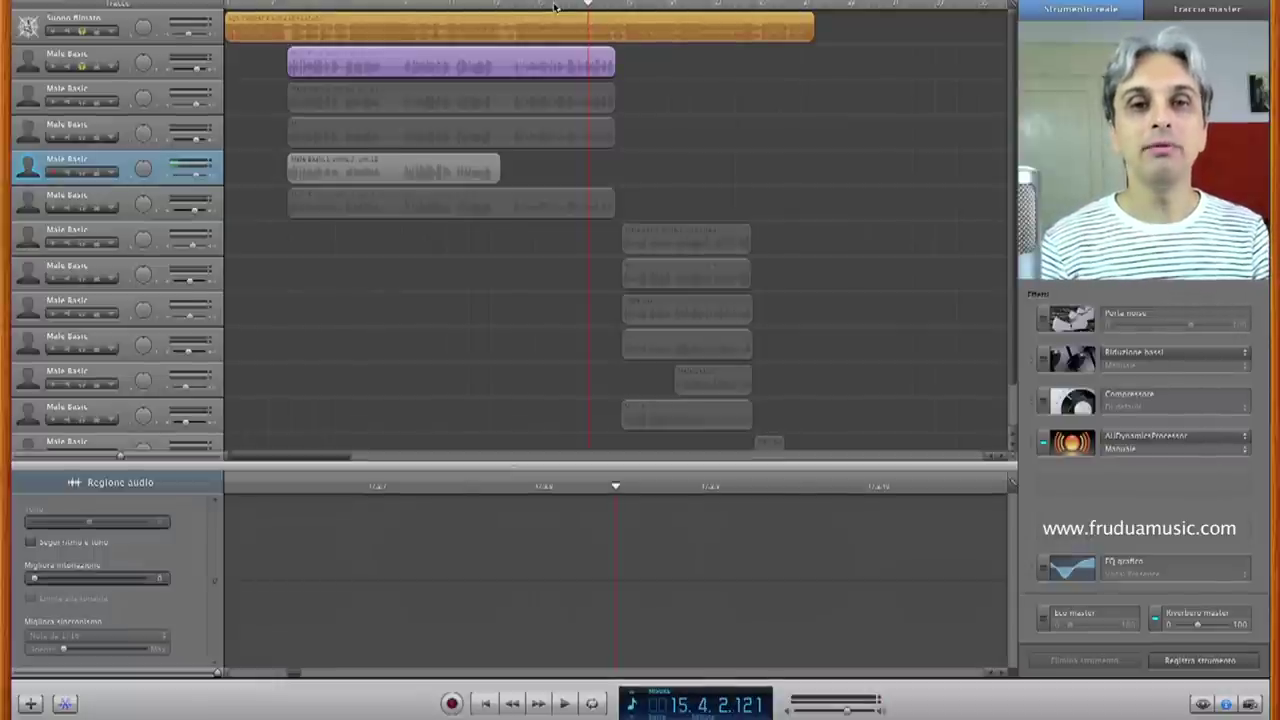
pyautogui.press('space')
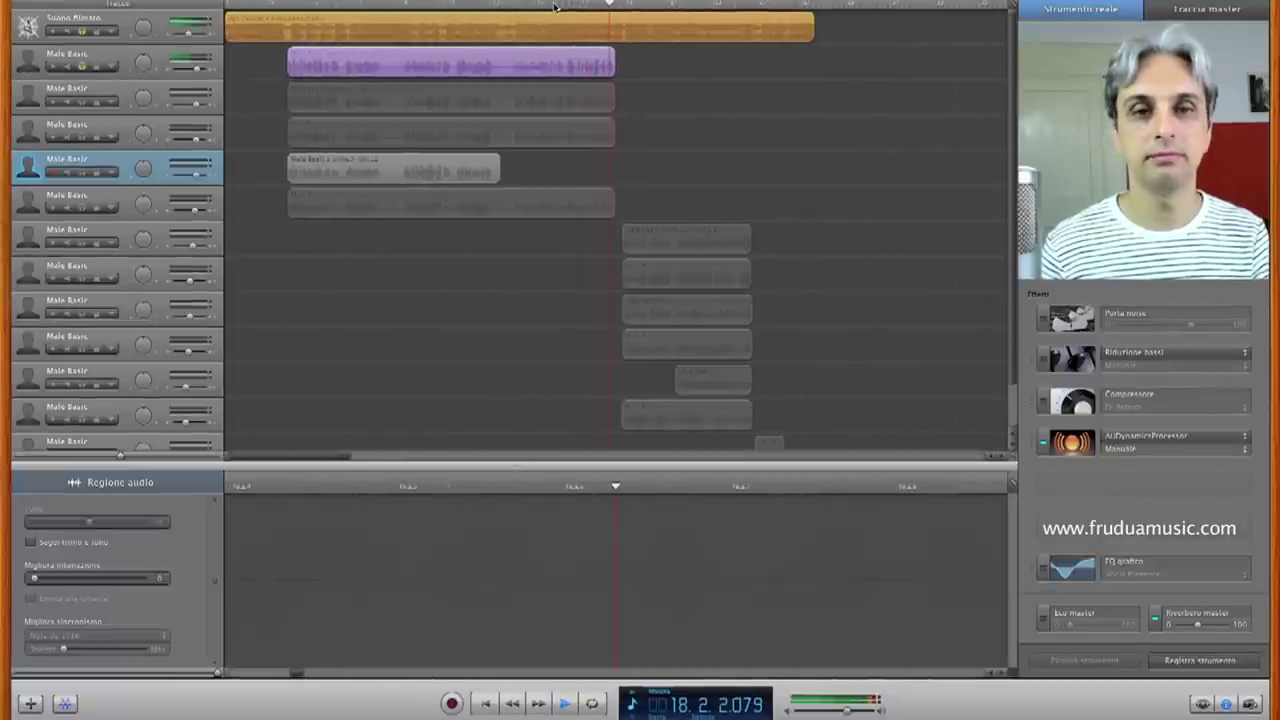
pyautogui.press('space')
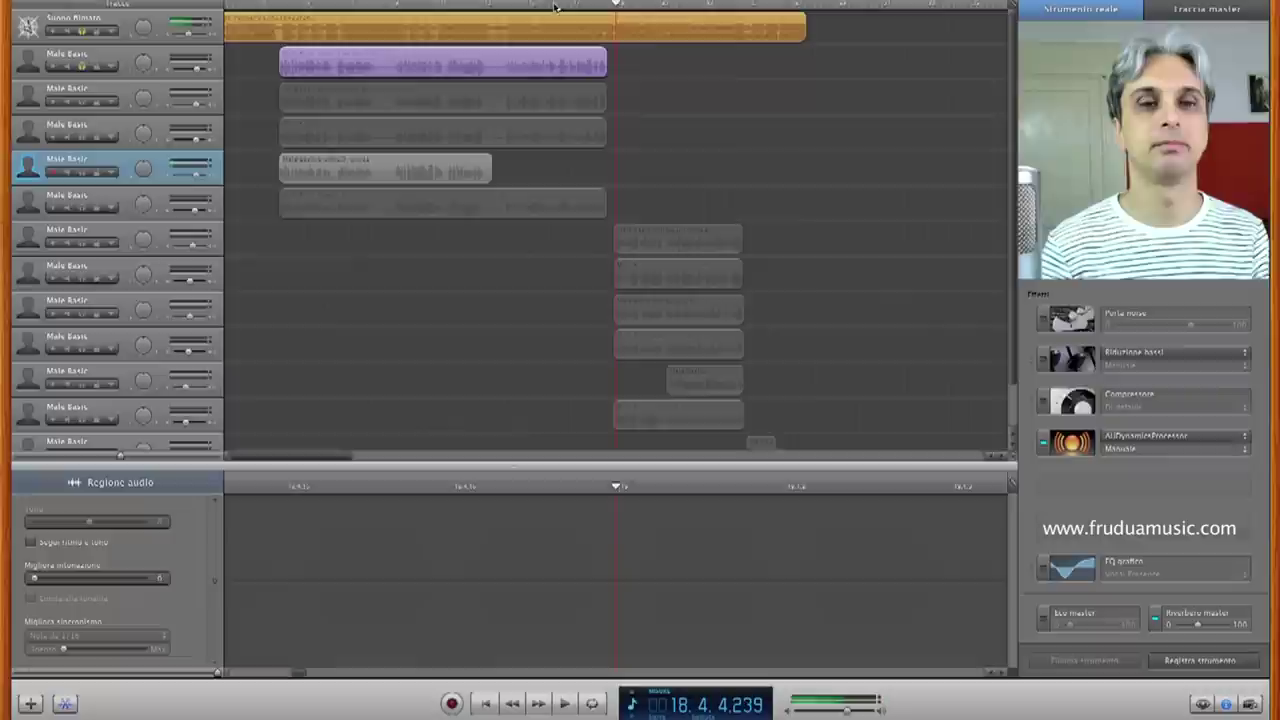
pyautogui.click(82, 67)
pyautogui.click(88, 101)
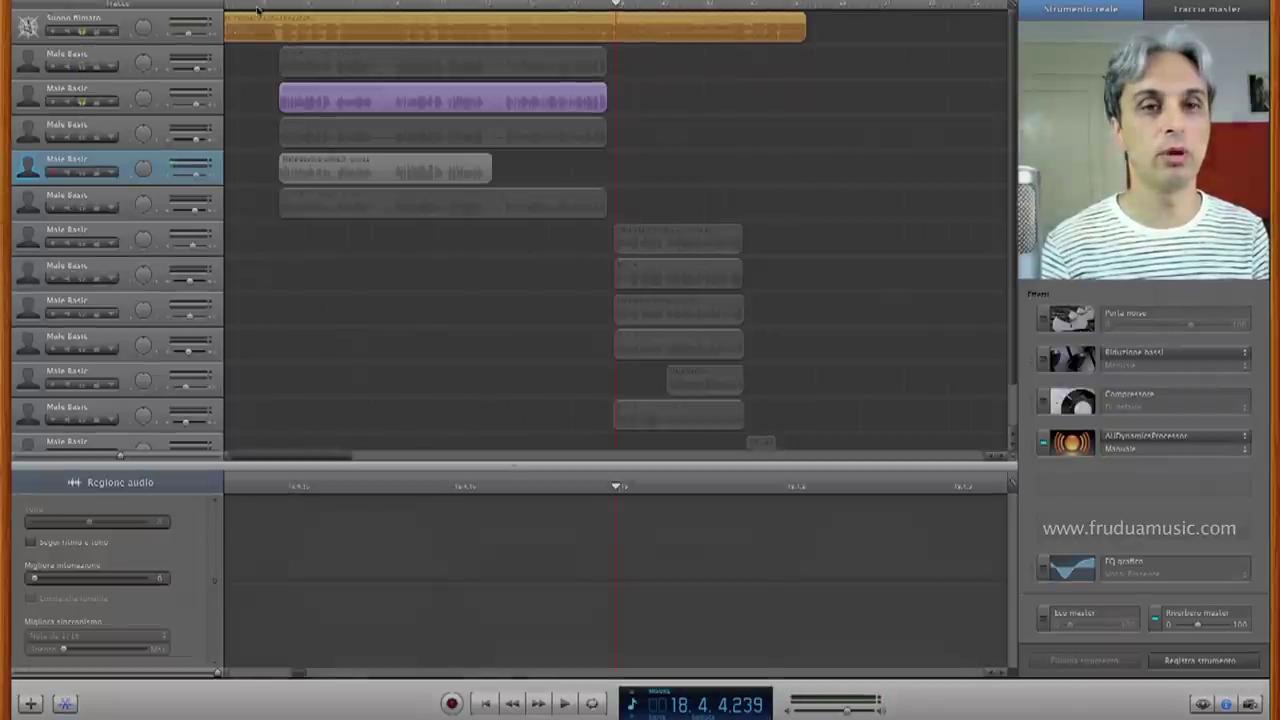
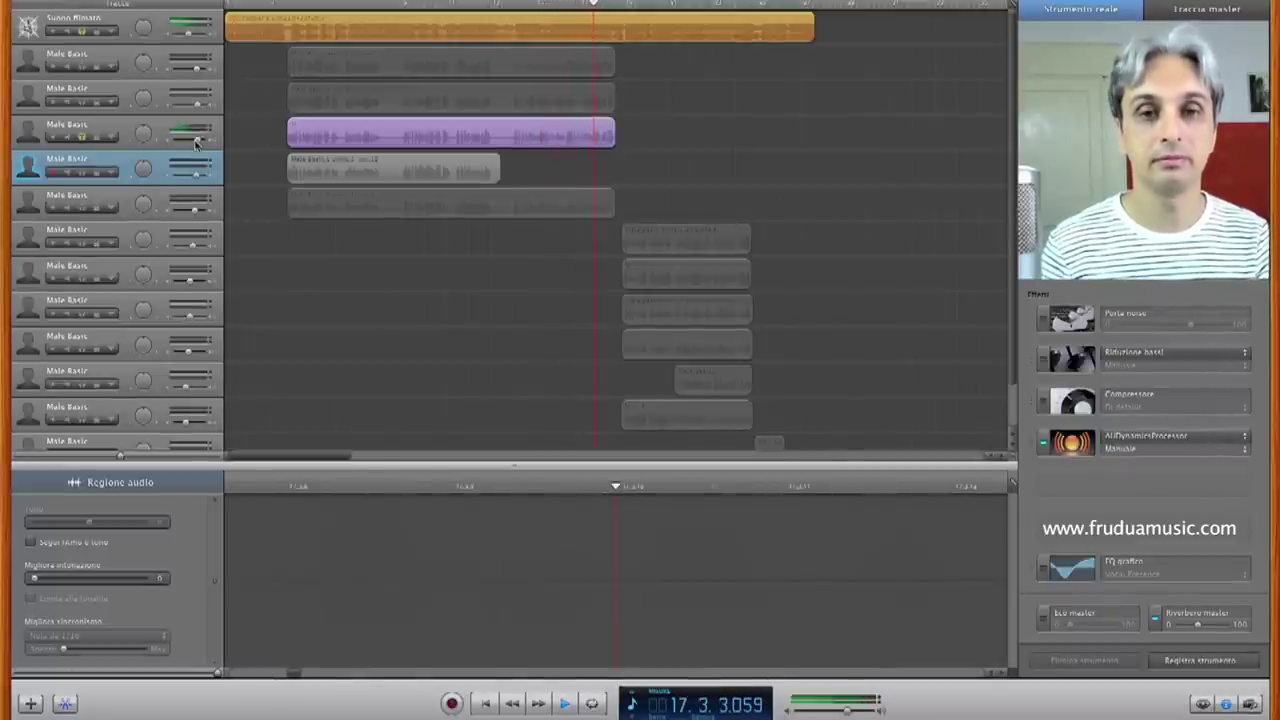
# Finish playing the third vocal with the backing track, and replay them from bar 15 through bar 17
pyautogui.press('space')
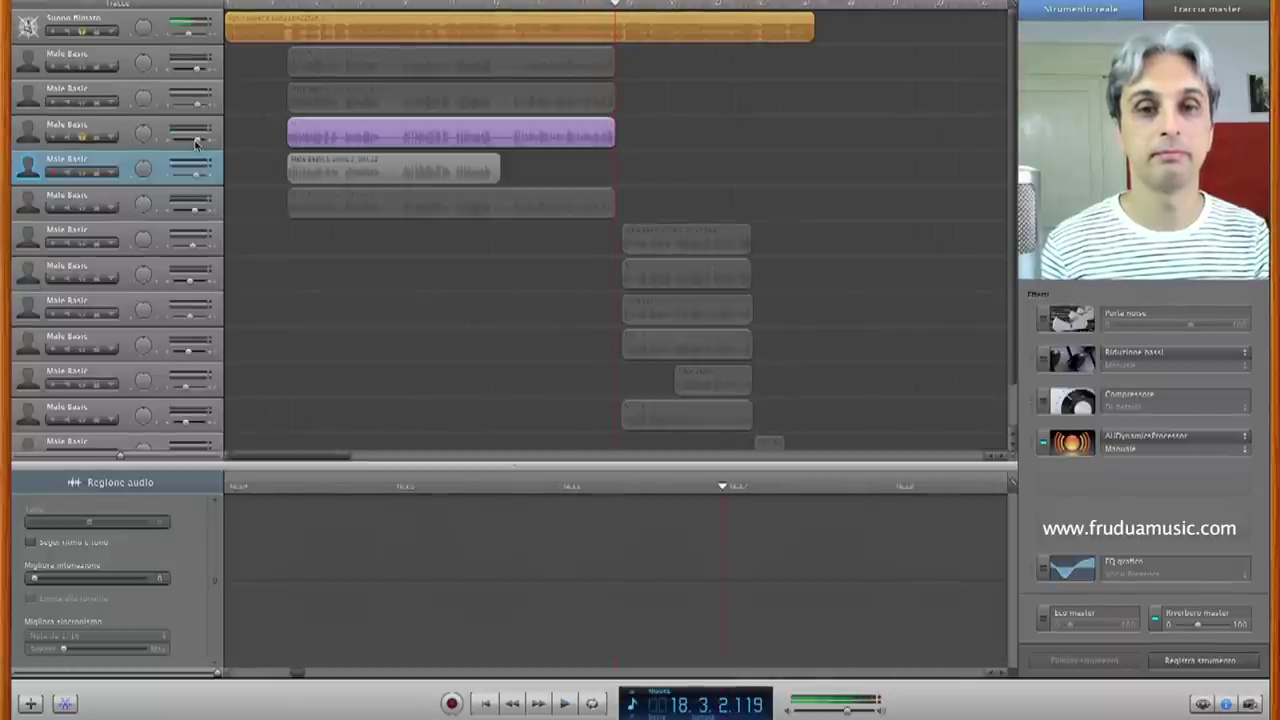
pyautogui.click(550, 8)
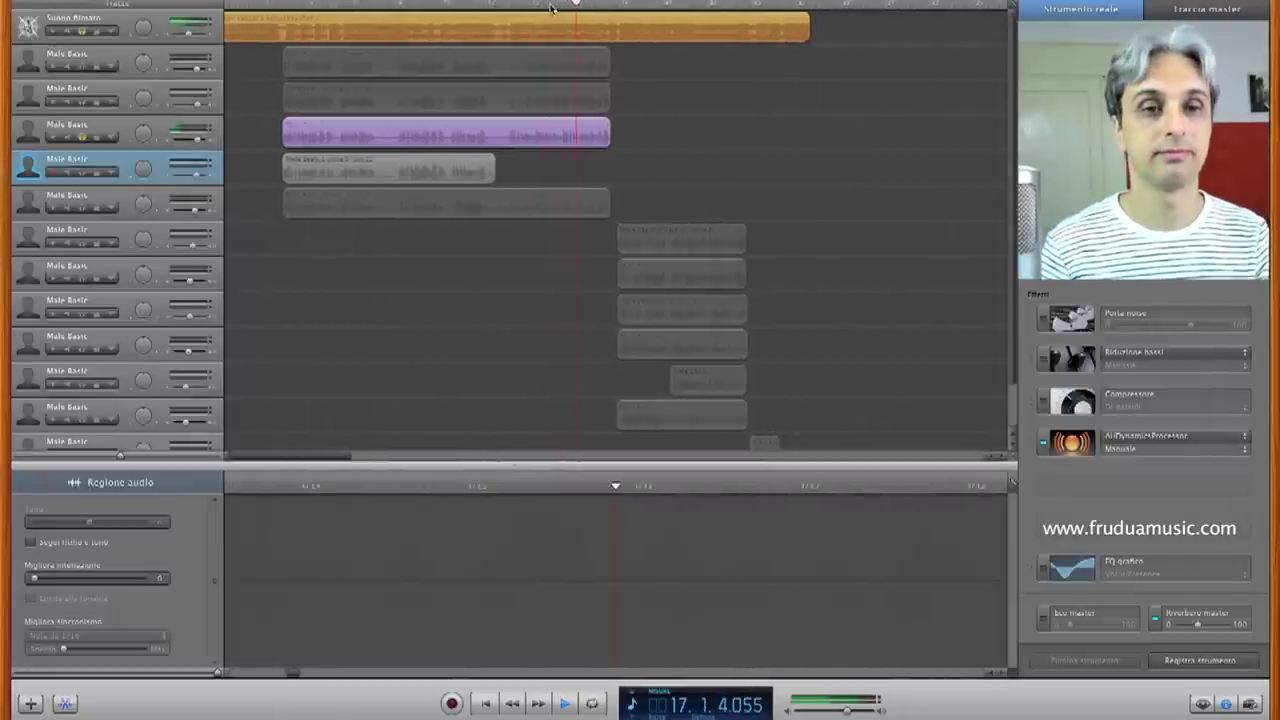
pyautogui.press('space')
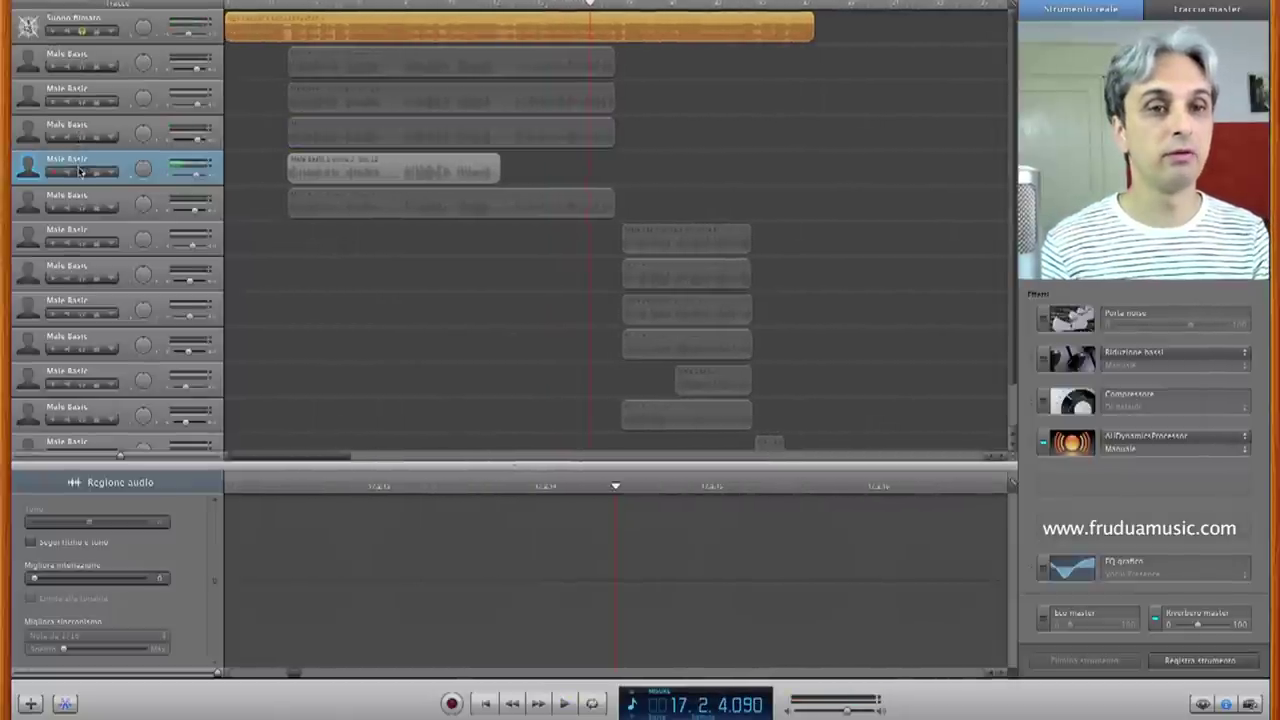
# Solo the fourth vocal with the backing track, play both from bar 3, and set the fourth vocal's volume to 3.4 dB
pyautogui.press('Down')
pyautogui.click(280, 6)
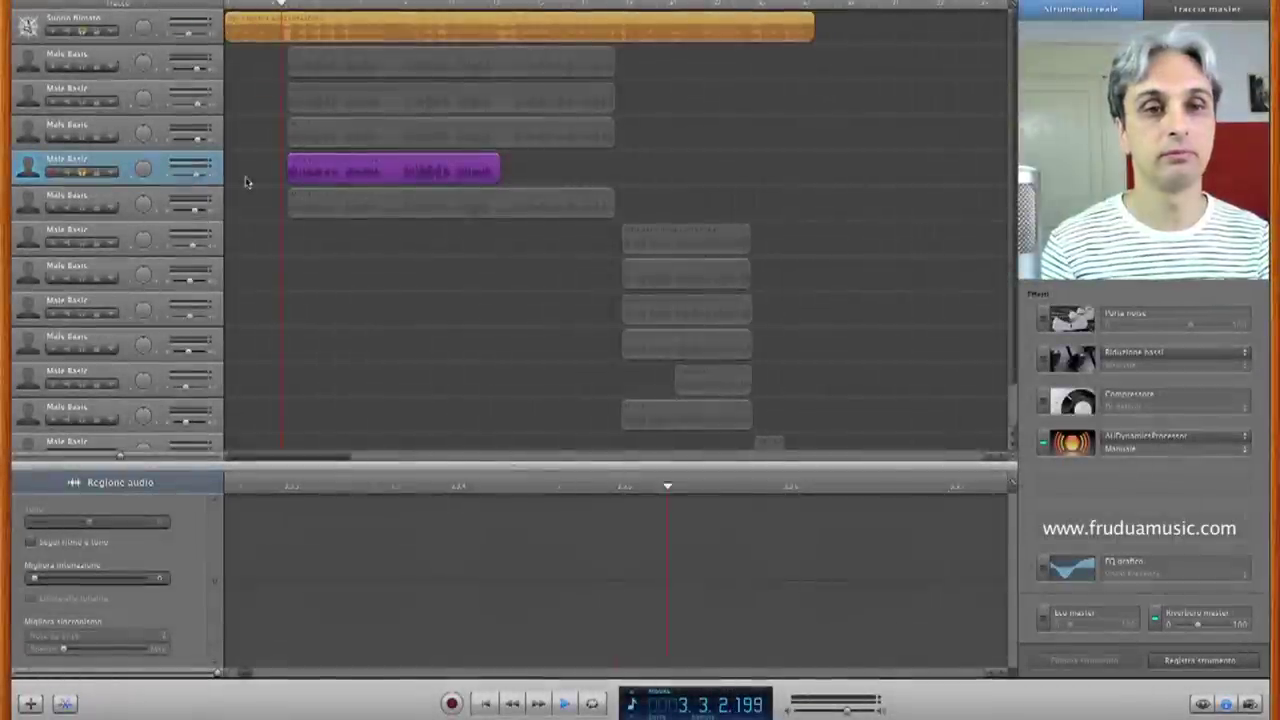
pyautogui.moveTo(199, 179)
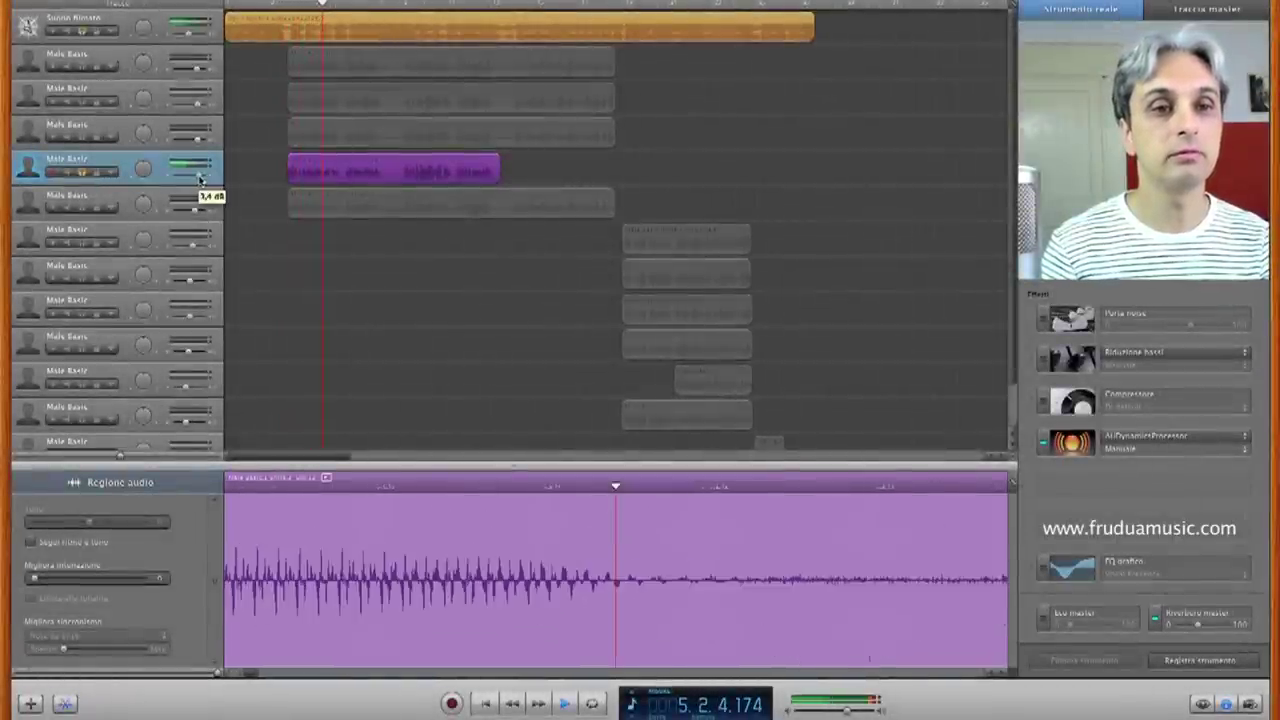
pyautogui.press('space')
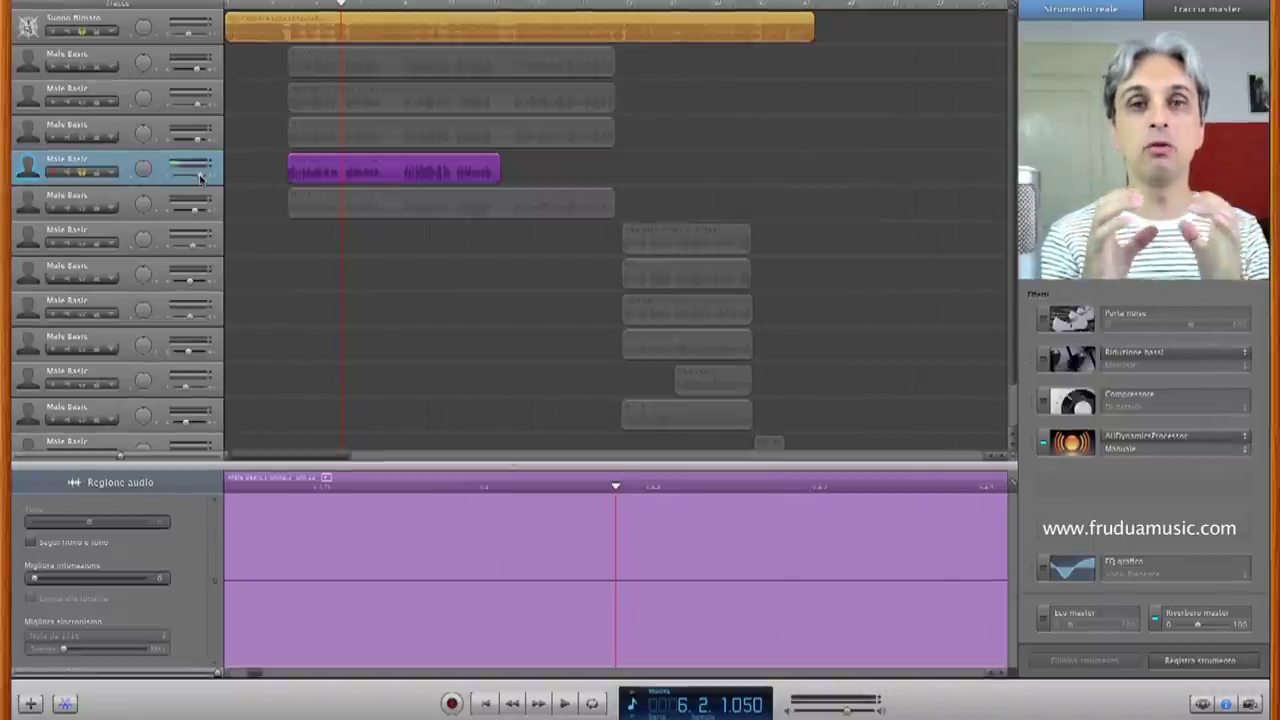
# Replay the fourth vocal with the backing track from bar 3 through bar 13
pyautogui.click(289, 5)
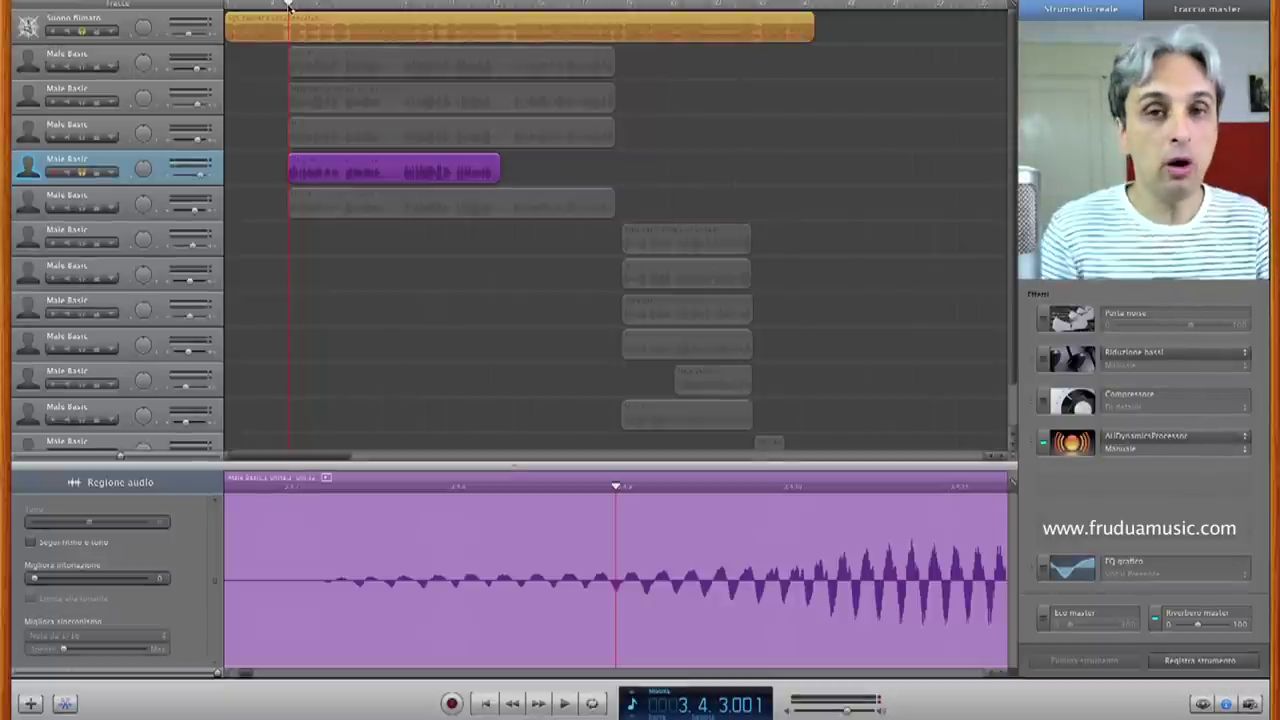
pyautogui.press('space')
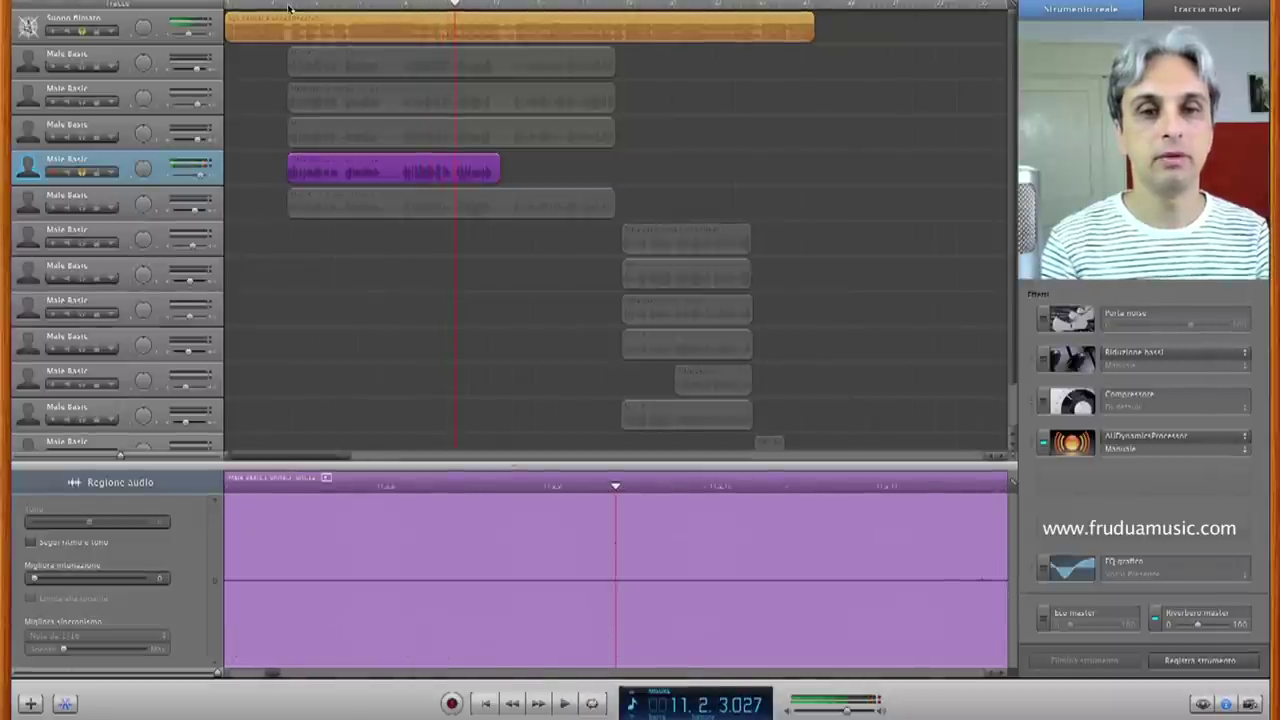
pyautogui.press('space')
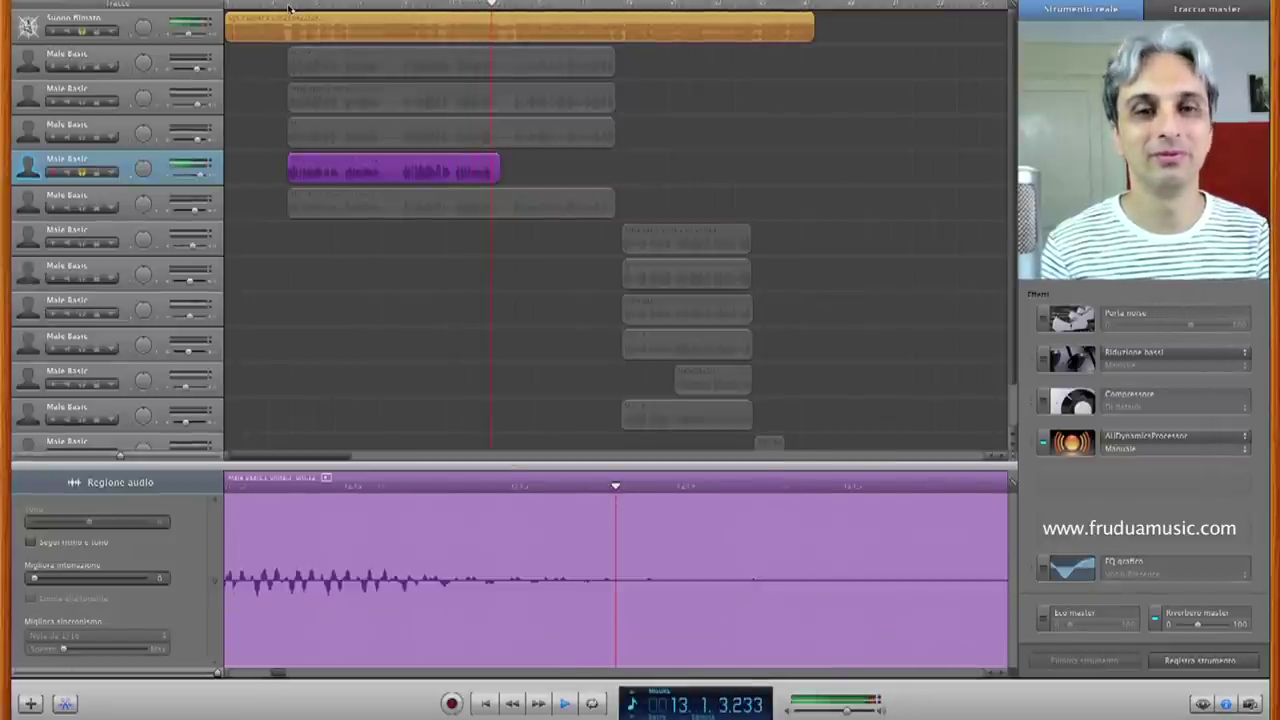
pyautogui.press('space')
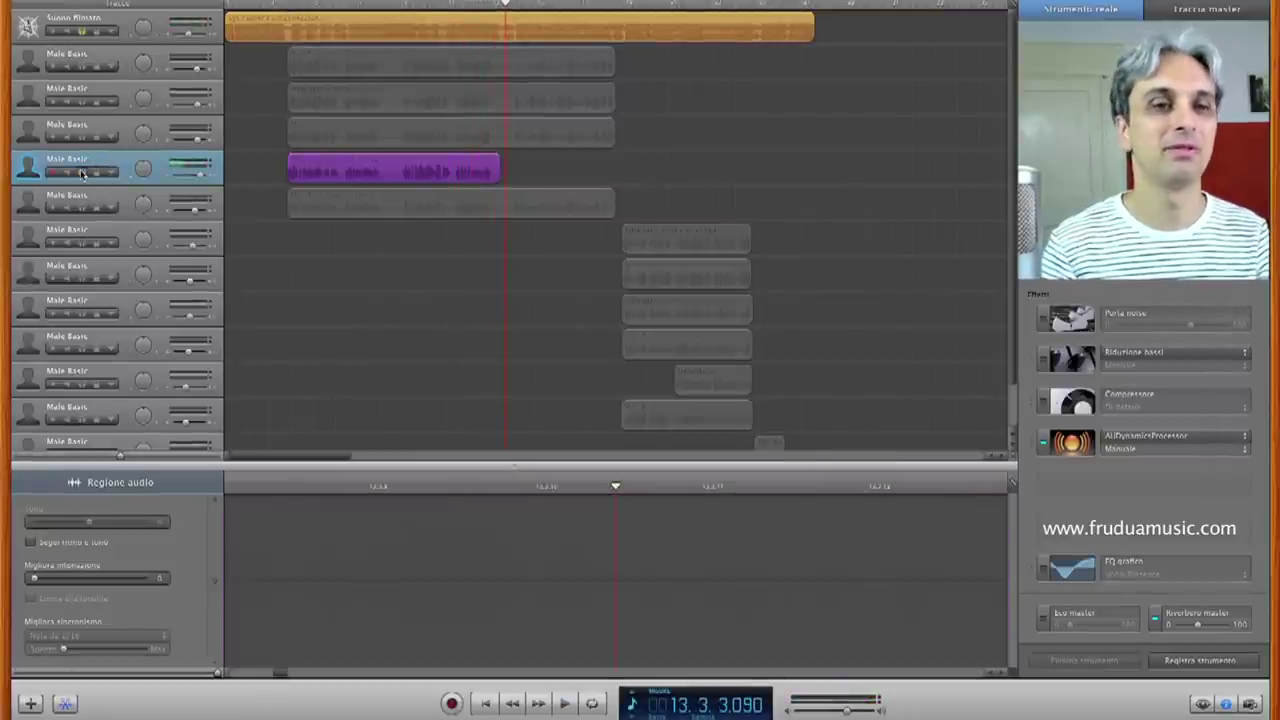
# Solo the fifth vocal instead of the fourth, and play it with the backing track from bar 3 through bar 13
pyautogui.click(300, 205)
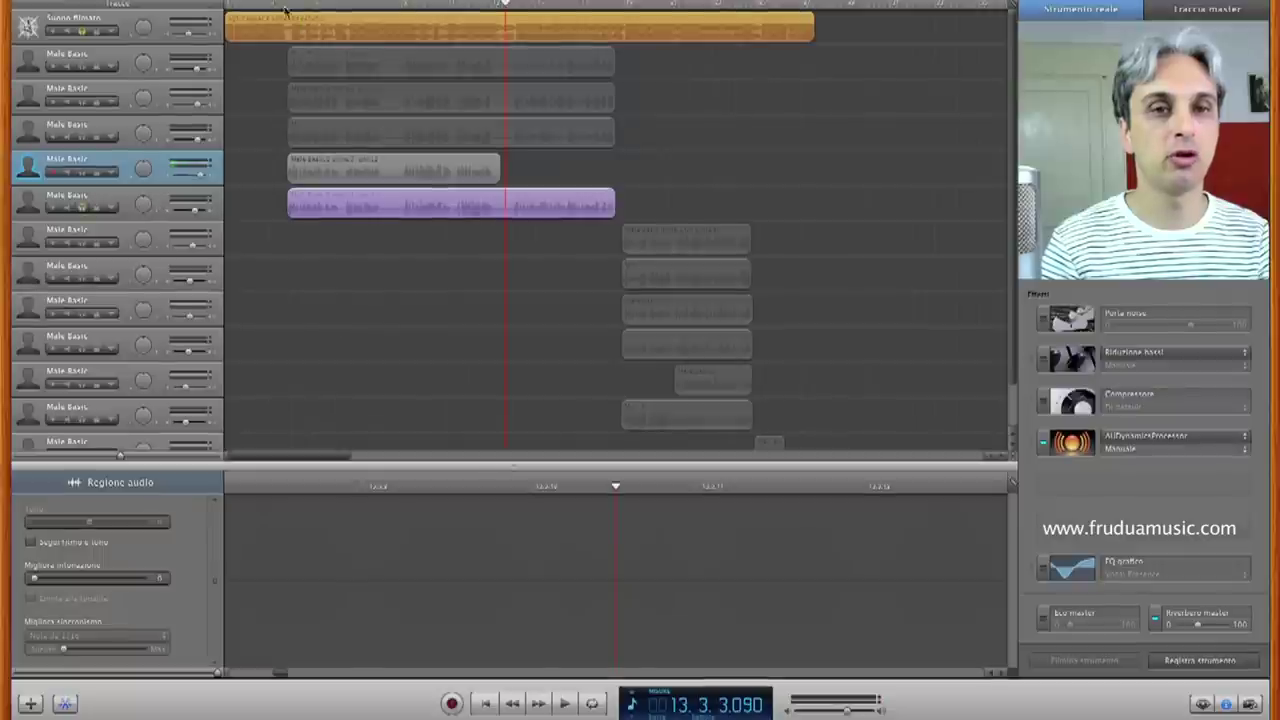
pyautogui.click(286, 4)
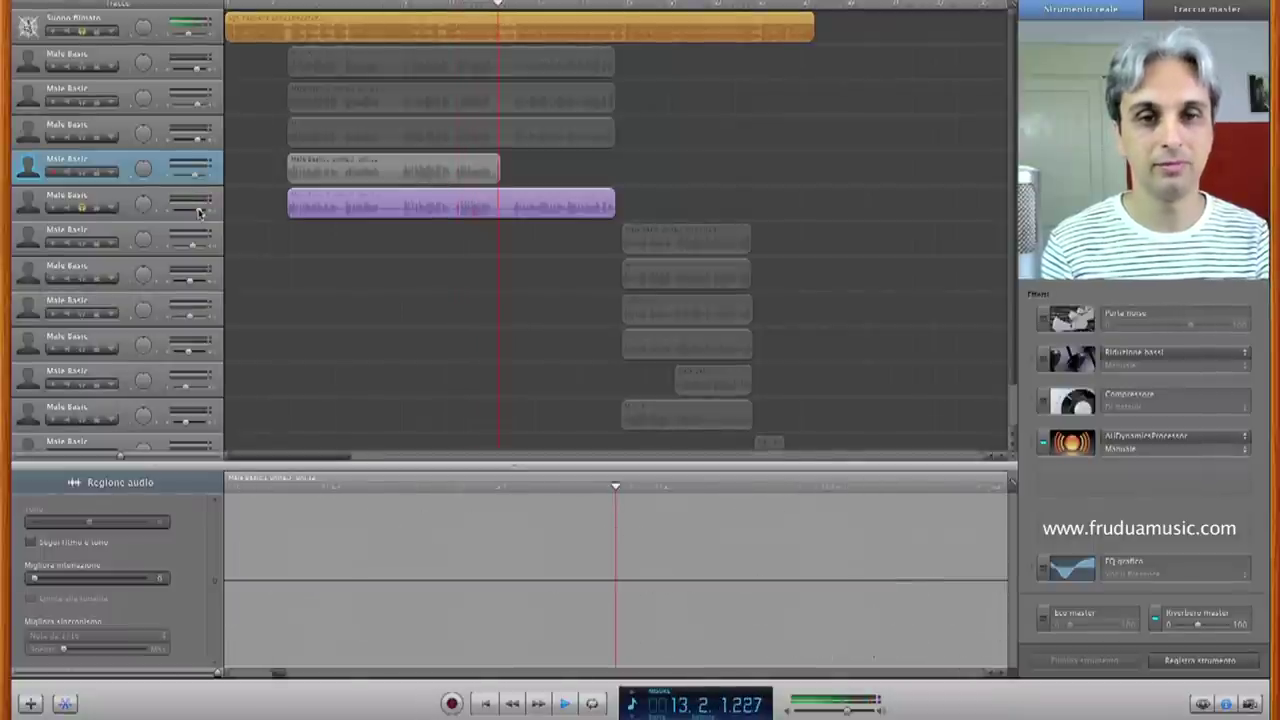
pyautogui.press('space')
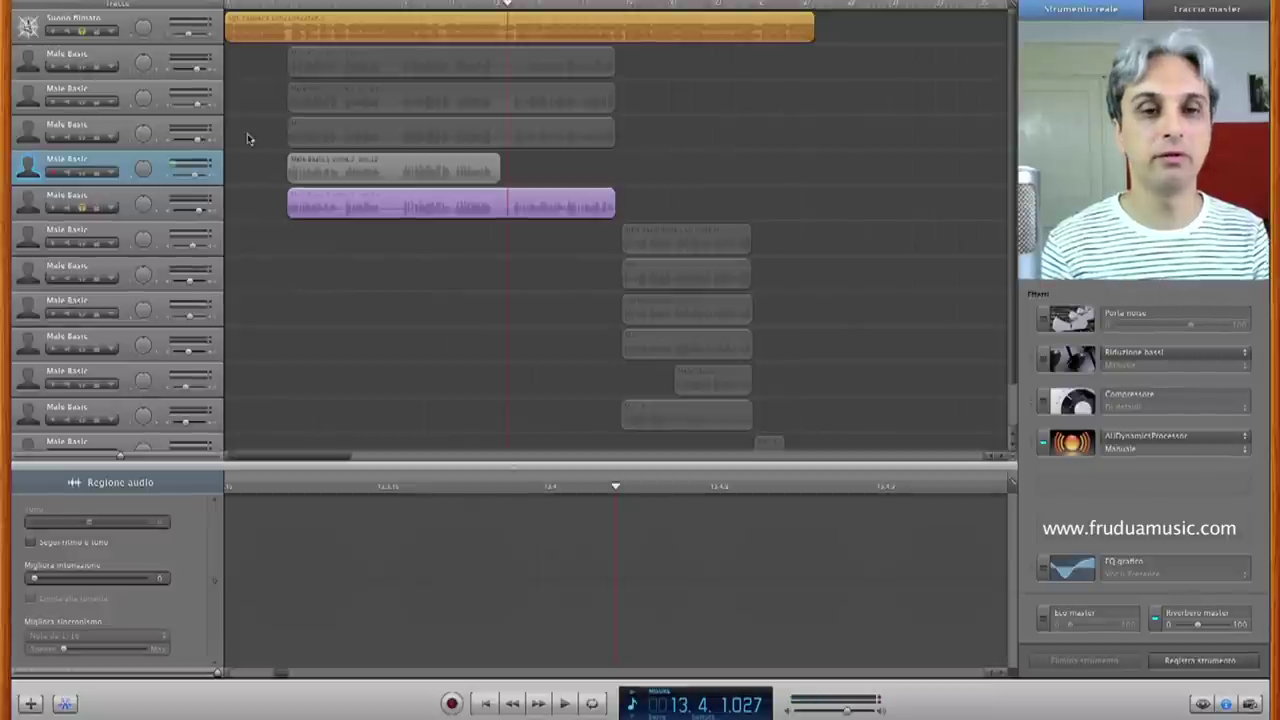
# Solo and play the fourth and fifth vocals without the backing track, and play the fifth with the backing track through bar 18
pyautogui.click(83, 172)
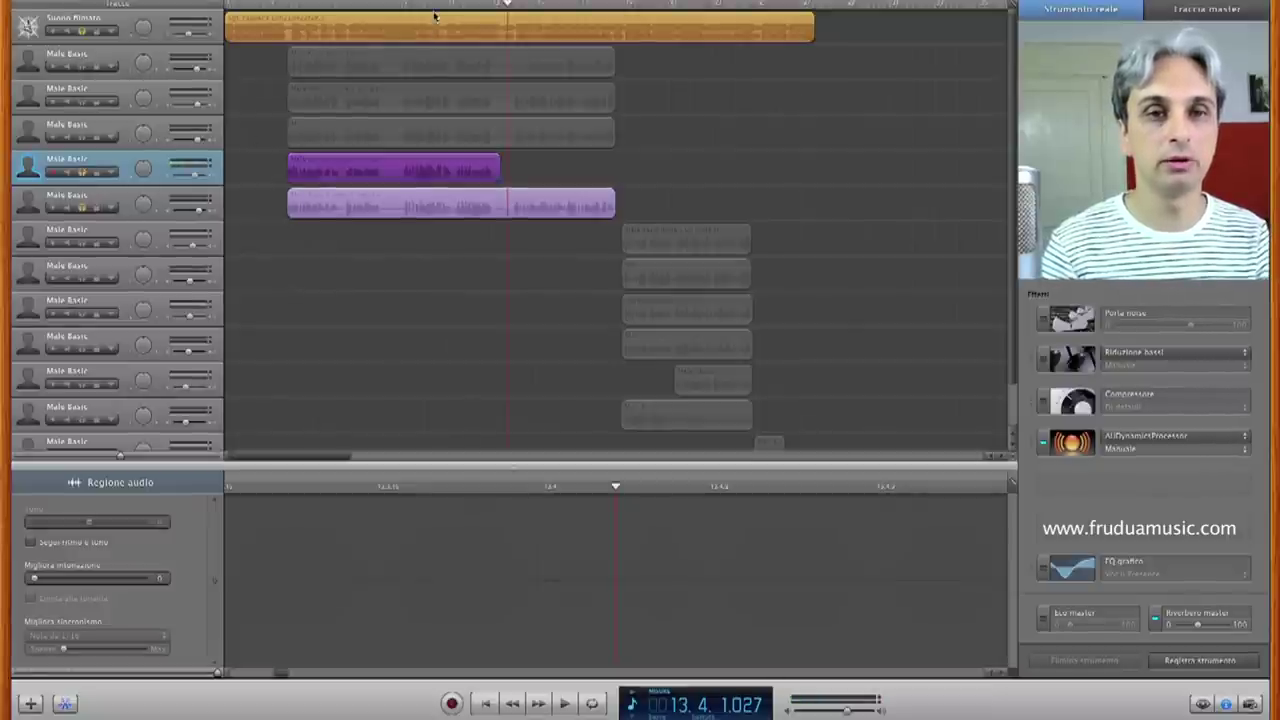
pyautogui.press('space')
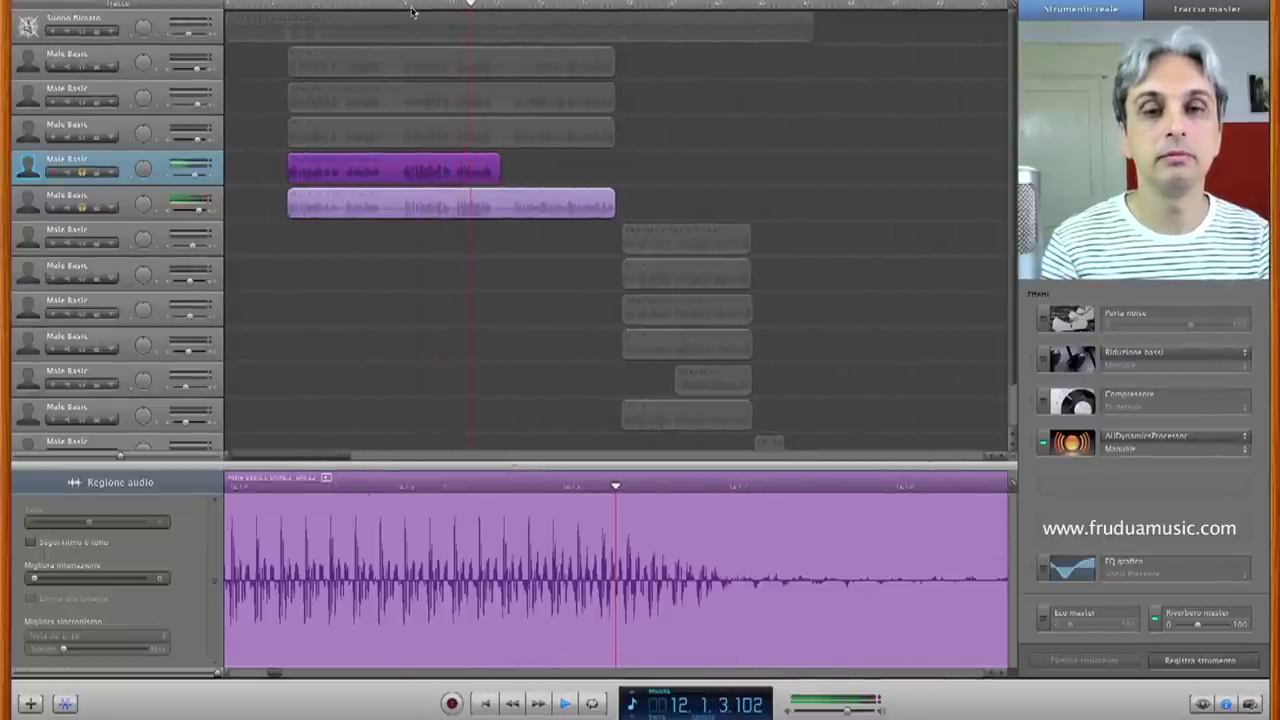
pyautogui.click(412, 16)
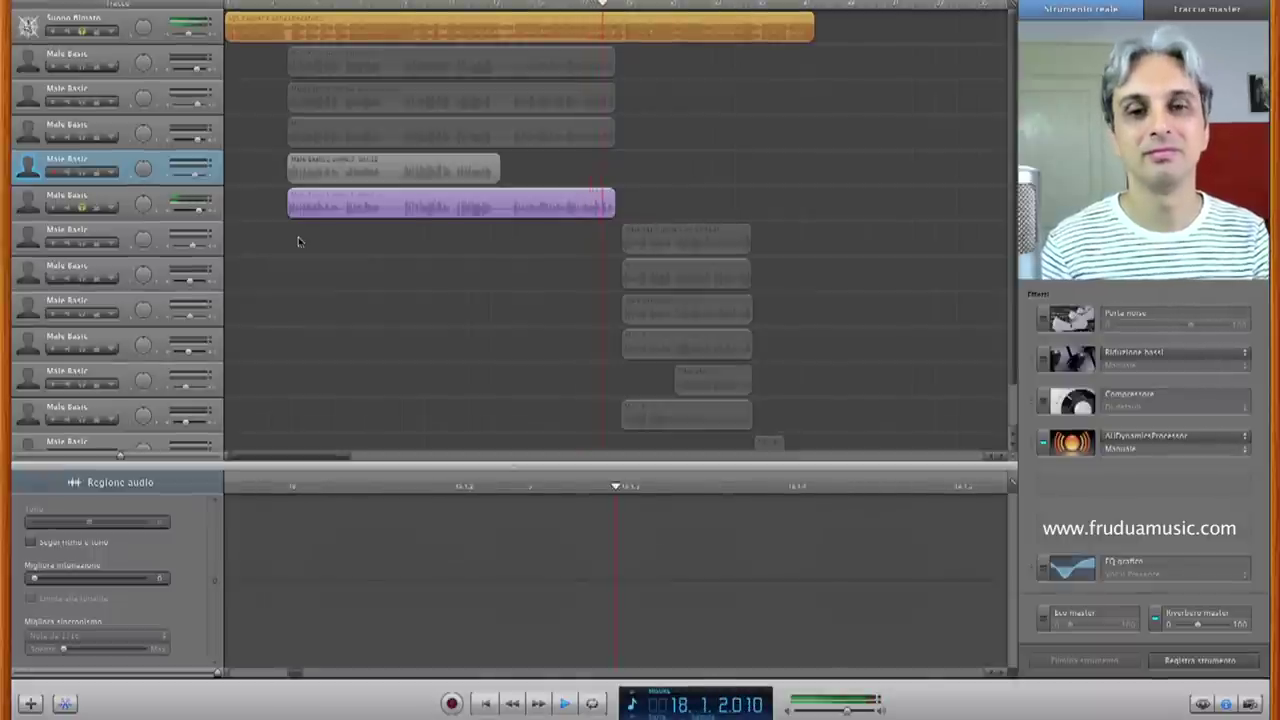
pyautogui.press('space')
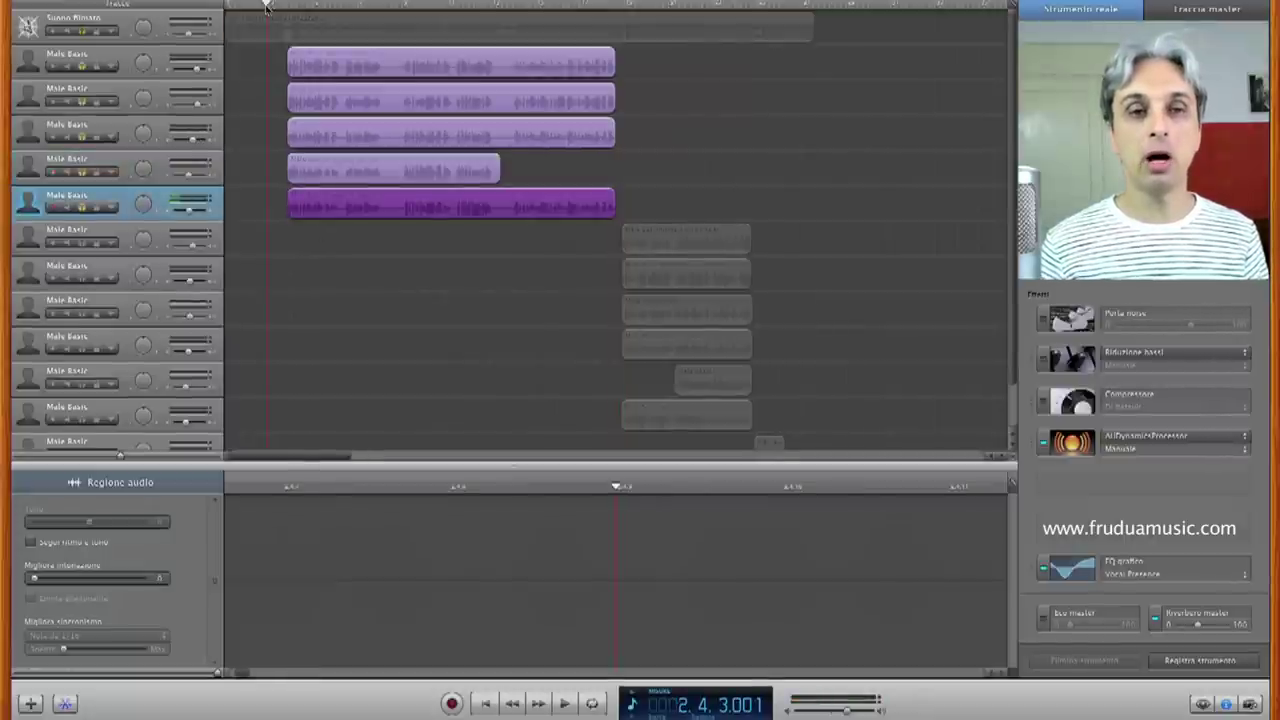